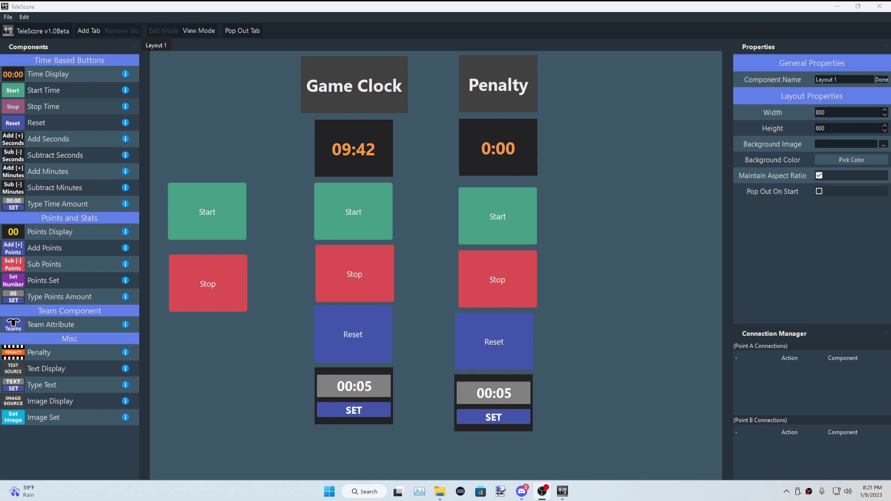
- Delete the 09:42 game clock, the 0:00 penalty clock and all three Start buttons
left_click(377, 148)
key("Delete")
left_click(520, 158)
key("Delete")
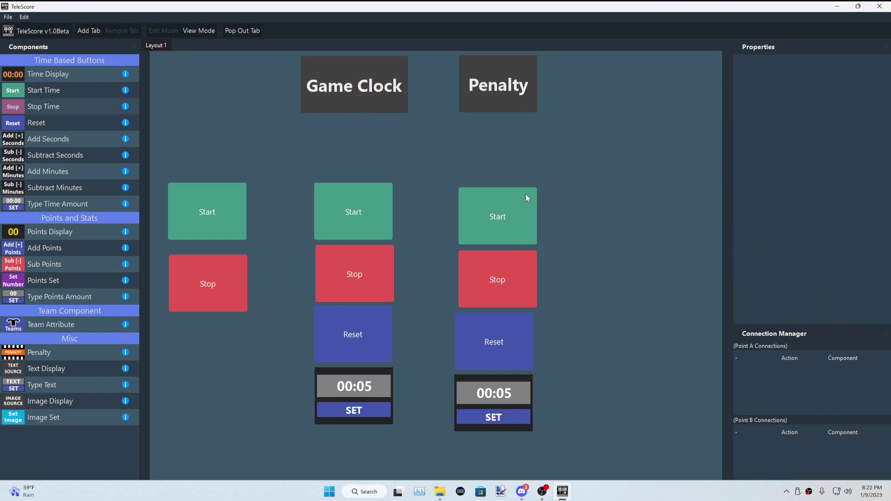
left_click(526, 197)
key("Delete")
left_click(370, 211)
key("Delete")
left_click(239, 210)
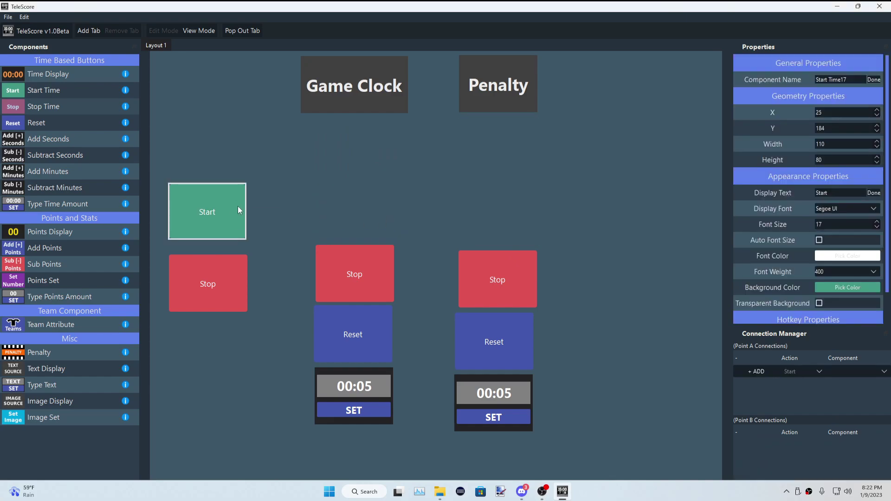
key("Delete")
- Remove the three Stop buttons and both Reset buttons
left_click(215, 278)
key("Delete")
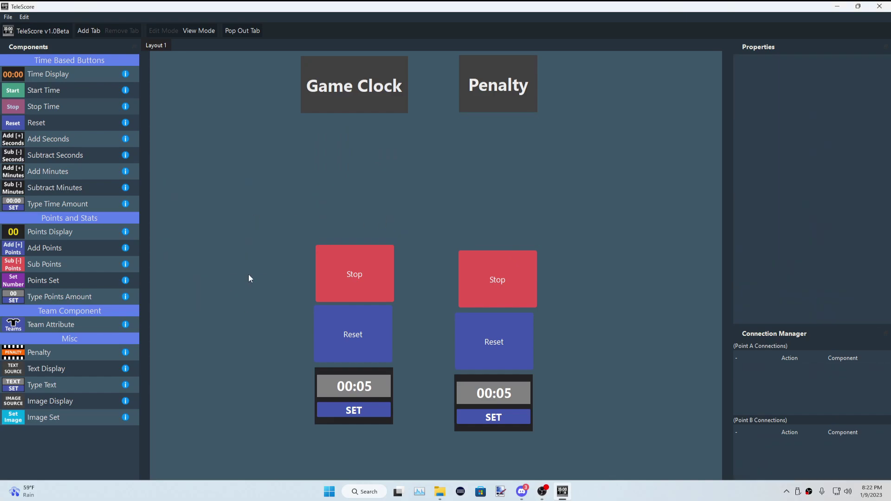
right_click(341, 271)
left_click(357, 277)
right_click(466, 272)
left_click(482, 279)
right_click(478, 330)
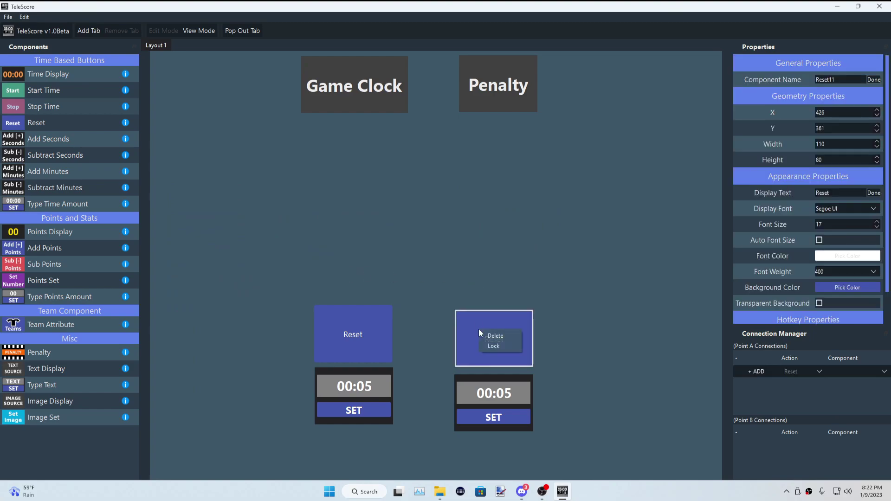
left_click(495, 336)
right_click(358, 319)
left_click(375, 325)
- Remove both 00:05 time-setting boxes
left_click(369, 373)
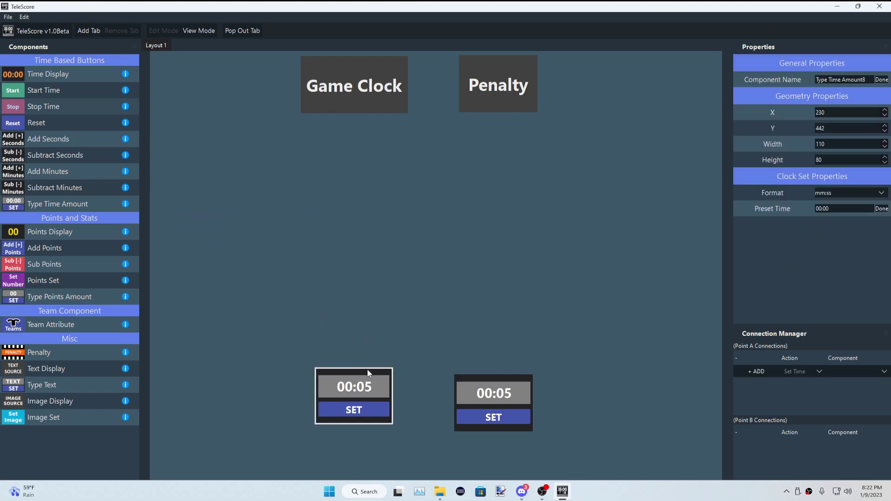
right_click(368, 373)
left_click(385, 379)
right_click(463, 377)
left_click(480, 383)
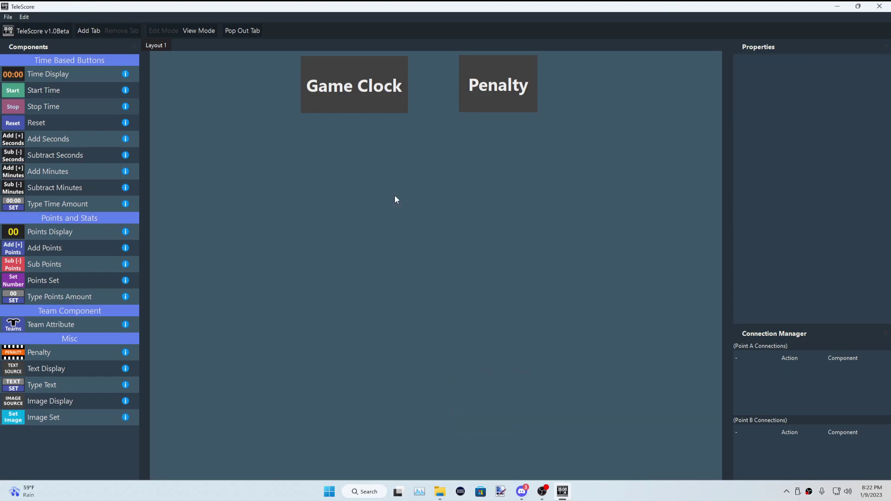
- Change the Game Clock label's display text to 'Home'
left_click(377, 110)
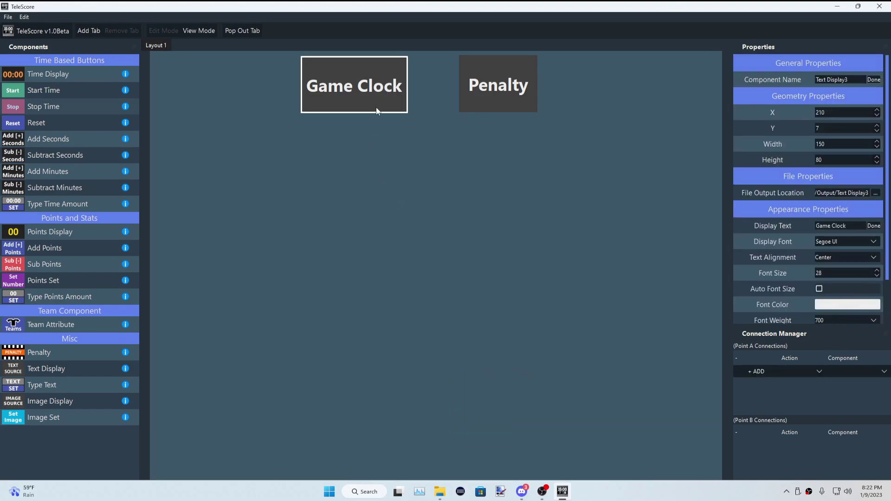
triple_click(849, 226)
type("Home")
key("Return")
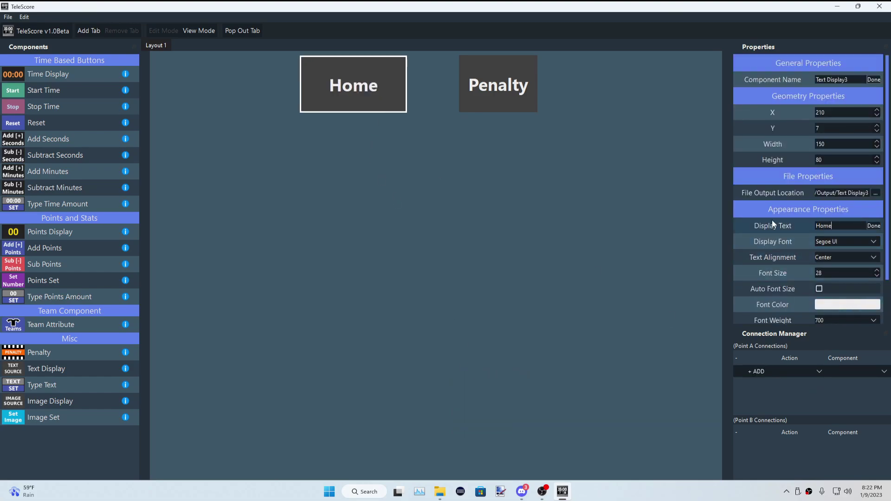
- Change the Penalty label's display text to 'Away'
left_click(501, 76)
left_click_drag(842, 226, 815, 228)
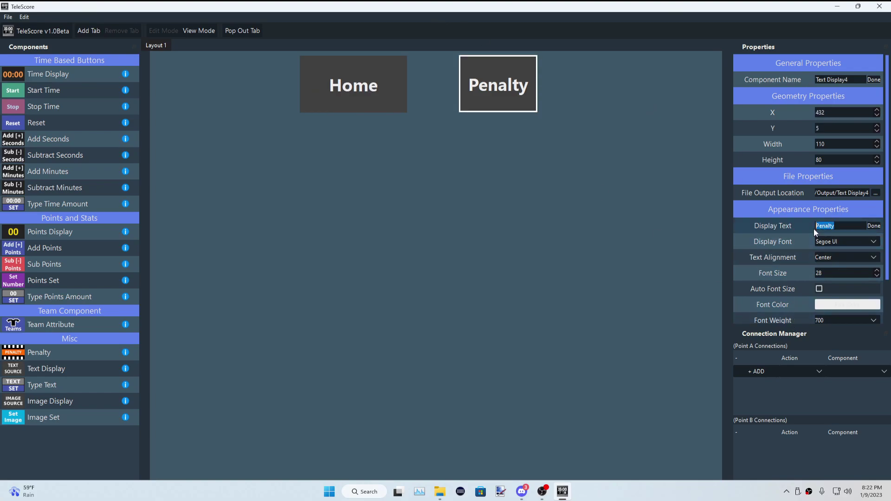
type("Away")
key("Return")
left_click(414, 223)
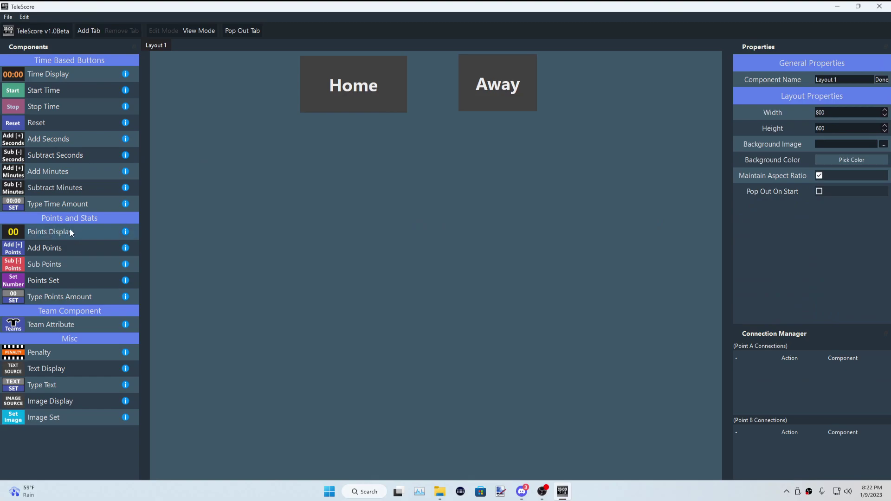
- Place 0-reading points displays under the labels, with component names 'Home' and 'Away'
left_click_drag(50, 232, 477, 152)
triple_click(831, 80)
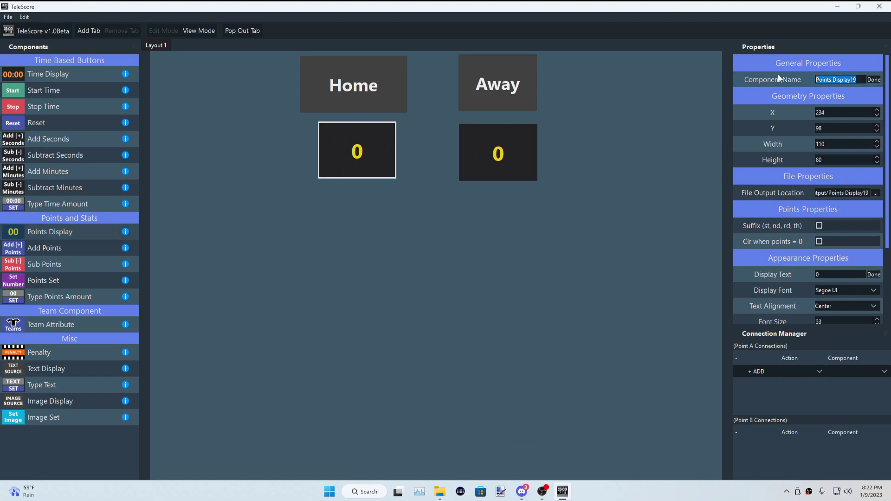
type("Home")
left_click(529, 142)
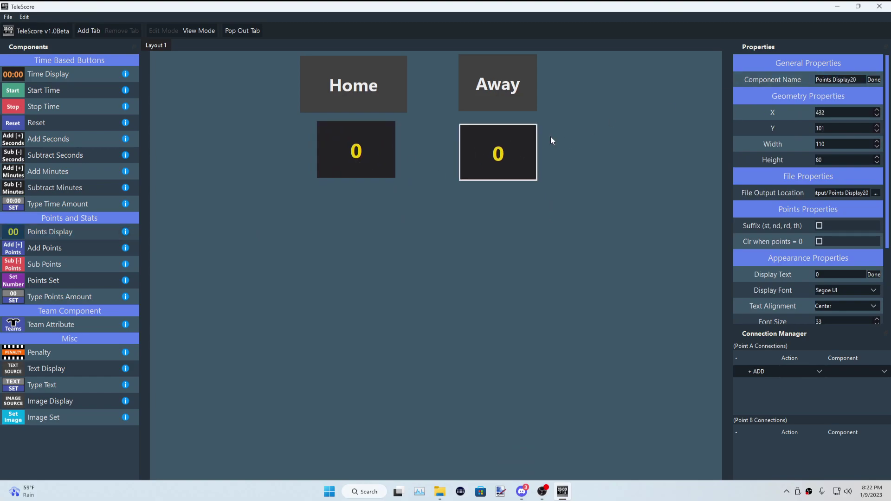
triple_click(860, 83)
type("Away")
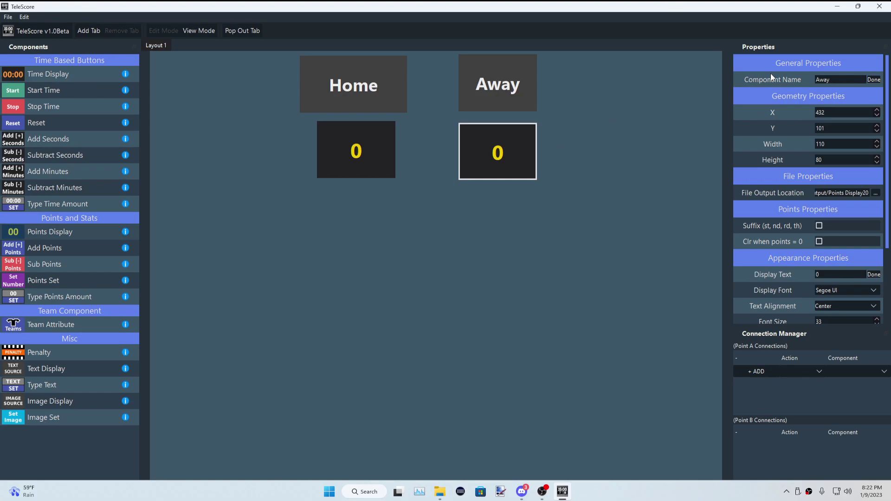
left_click(362, 175)
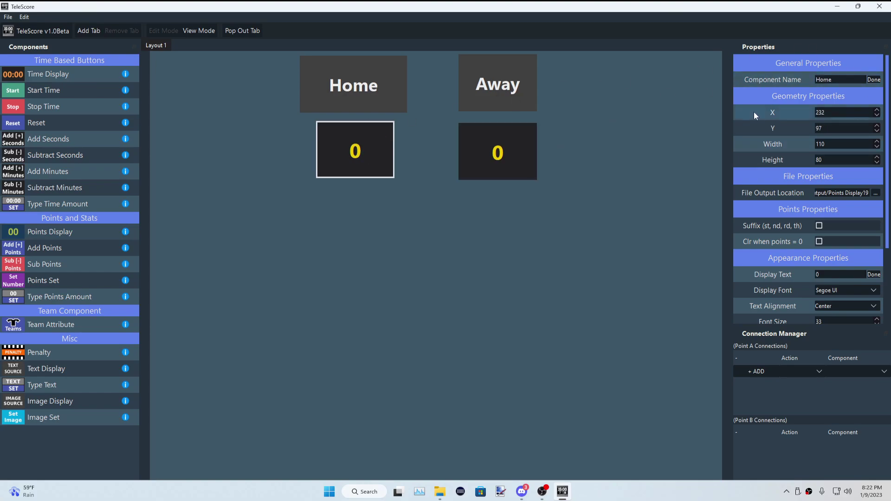
left_click(320, 305)
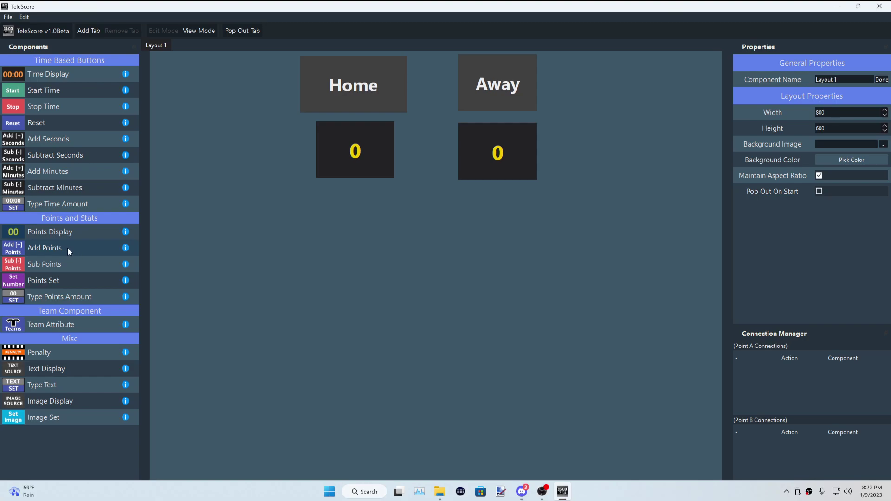
- Place Add Points, Sub Points and Set Number buttons, plus an Away Add Points button
left_click_drag(56, 251, 283, 201)
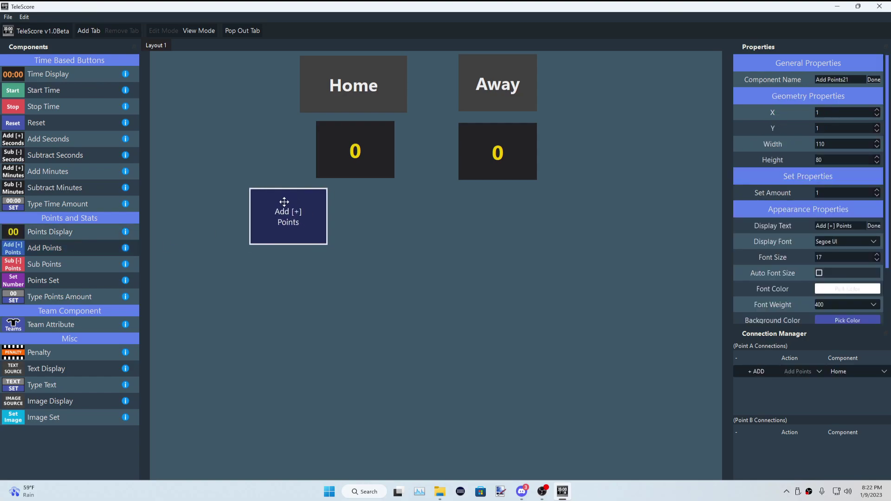
left_click_drag(65, 265, 350, 200)
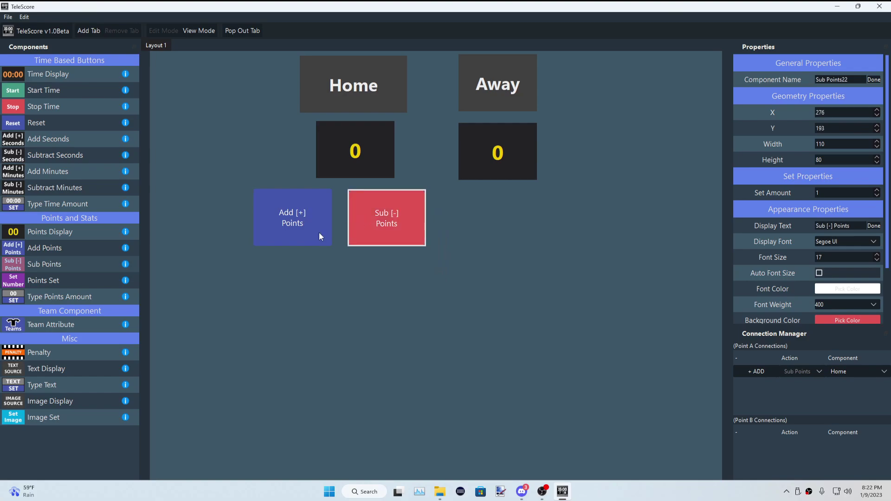
left_click_drag(51, 281, 338, 276)
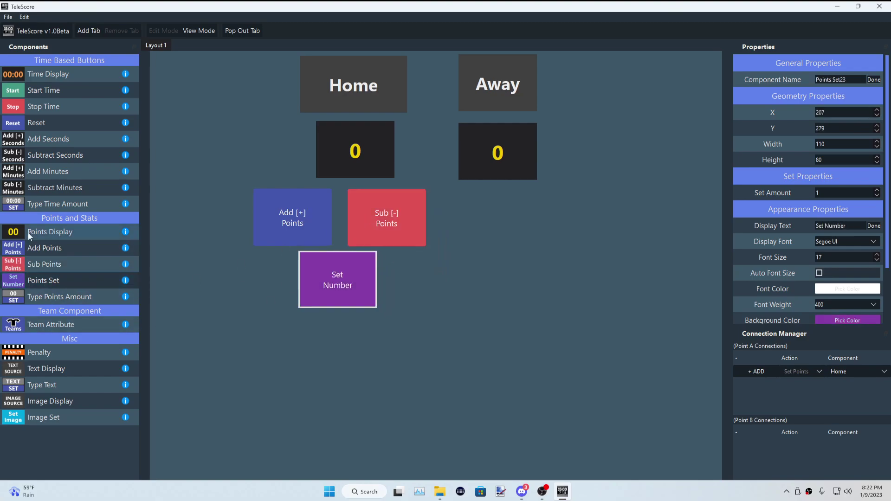
left_click_drag(28, 249, 475, 211)
- Stack the Home Add, Sub and Set Number buttons in a column under the Home score
left_click_drag(314, 215, 304, 209)
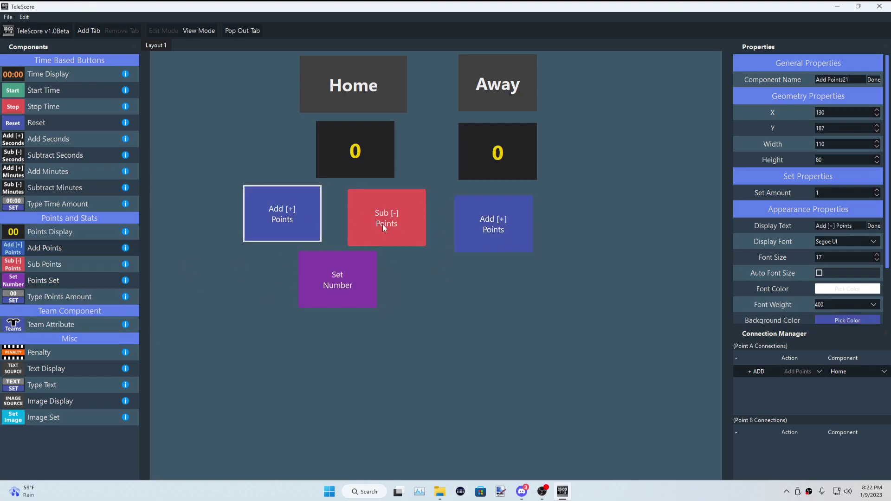
left_click_drag(383, 224, 390, 389)
left_click_drag(339, 279, 311, 348)
left_click(304, 210)
left_click_drag(304, 209, 380, 208)
left_click_drag(419, 369, 384, 265)
left_click_drag(338, 335, 380, 331)
- Add Away Sub Points and Set Number buttons, and a points-entry box under each column
left_click_drag(501, 235, 507, 228)
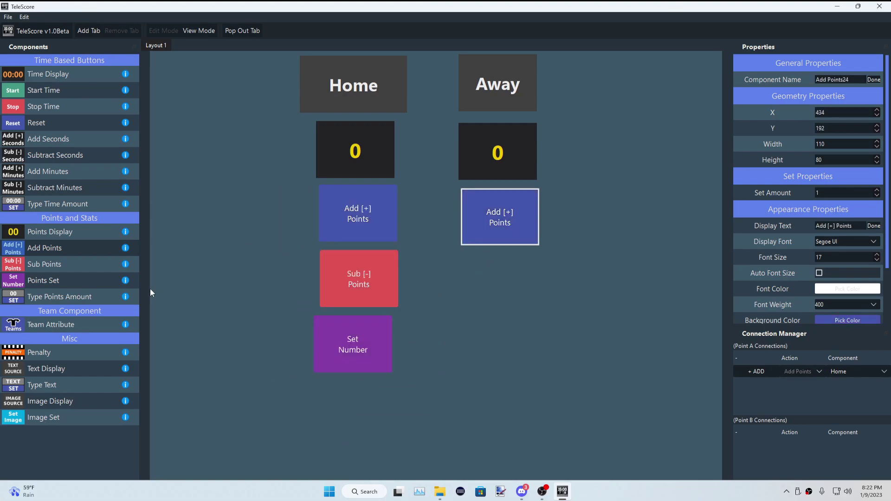
left_click_drag(28, 264, 475, 264)
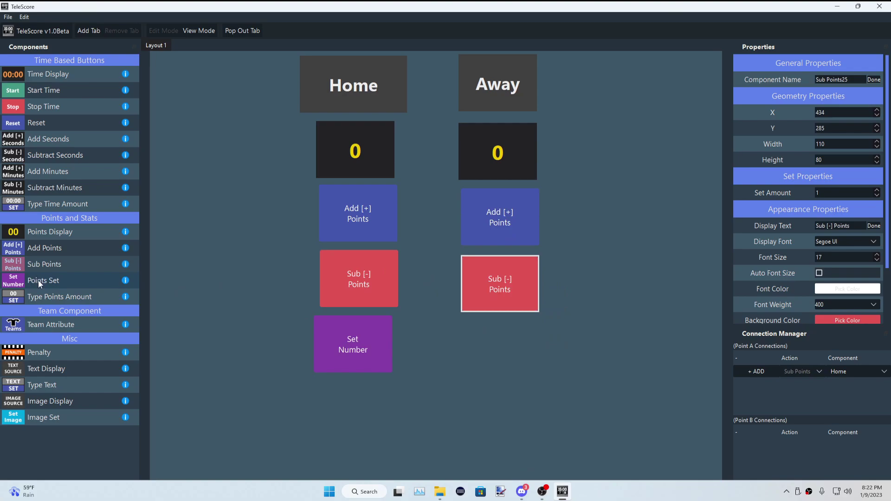
left_click_drag(33, 280, 477, 332)
left_click_drag(70, 300, 404, 406)
left_click_drag(404, 406, 343, 390)
left_click_drag(56, 299, 467, 389)
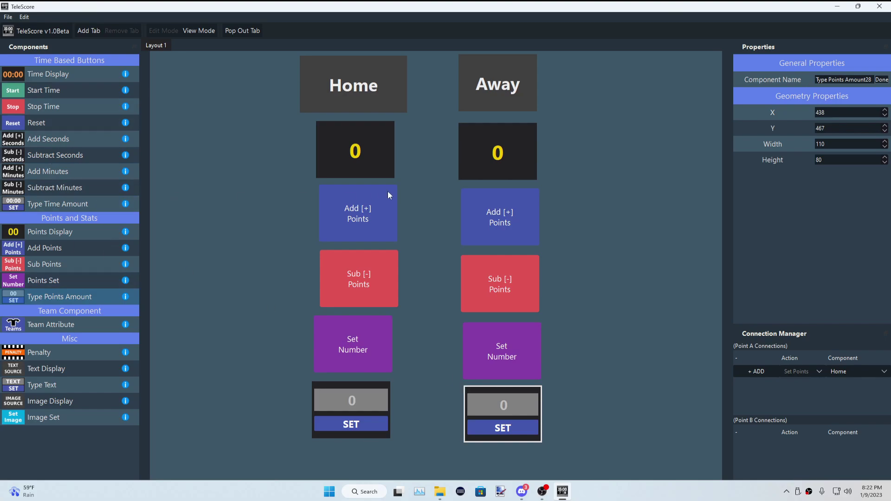
- Link the Home subtract, Set Number and points-entry blocks to the Home score
left_click(357, 196)
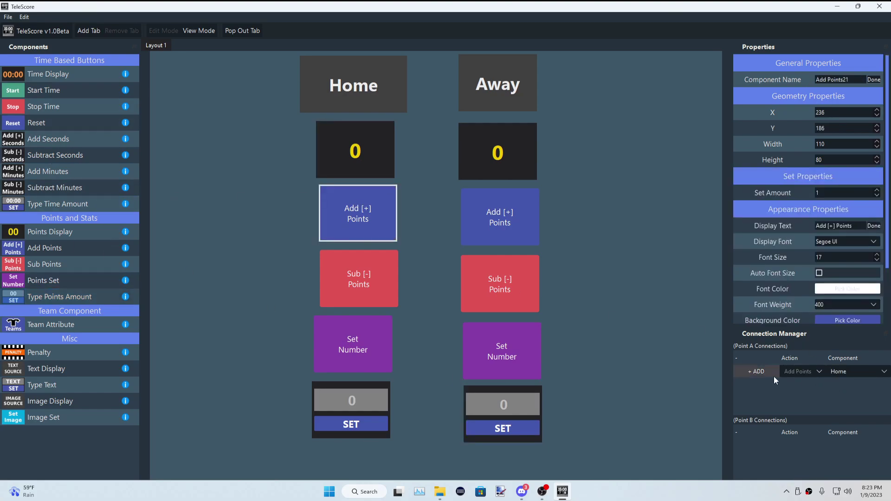
left_click(384, 277)
left_click(757, 371)
left_click(388, 358)
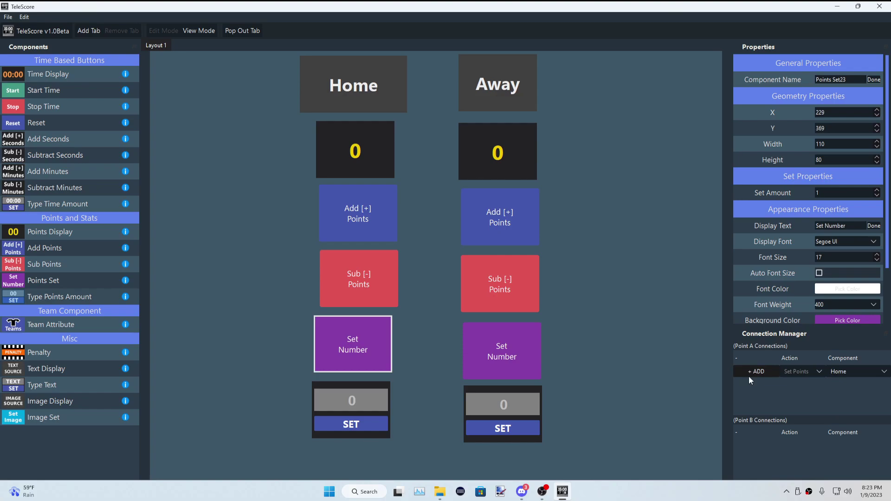
left_click(757, 372)
left_click(393, 402)
left_click(759, 376)
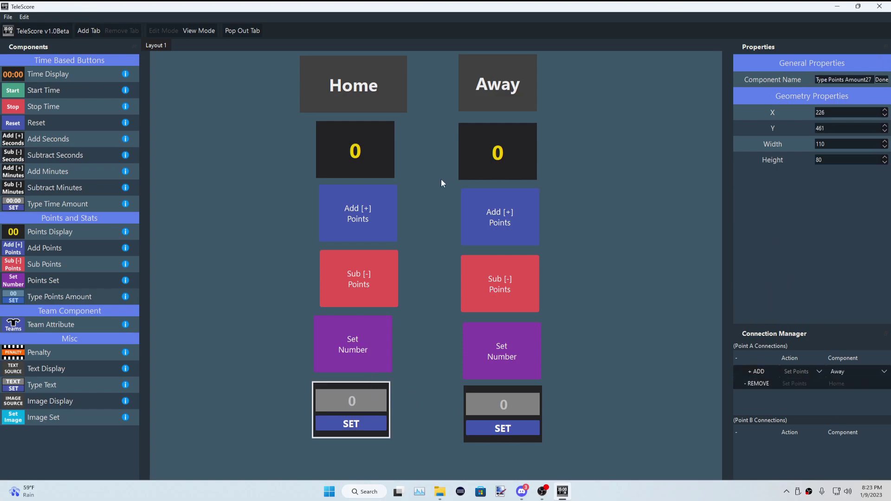
- Link the Away add-points and subtract-points buttons to the Away score
left_click(486, 194)
left_click(858, 371)
left_click(843, 385)
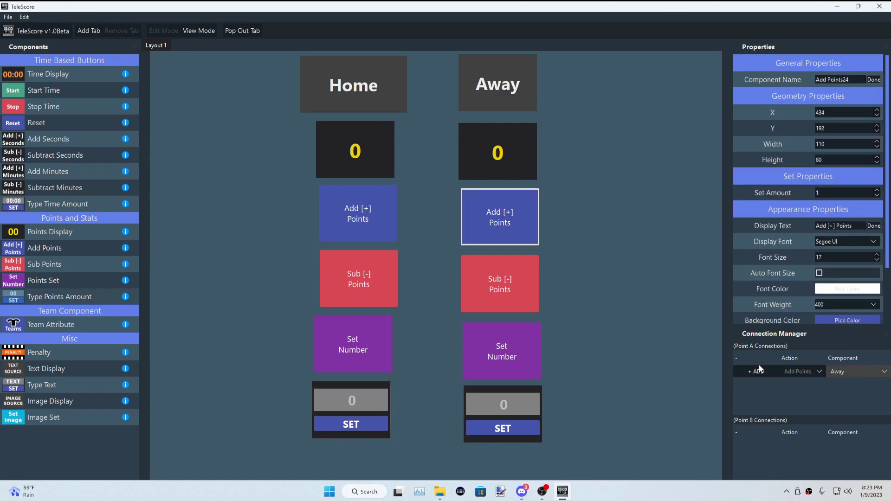
left_click(757, 372)
left_click(521, 298)
left_click(835, 371)
left_click(839, 391)
left_click(757, 372)
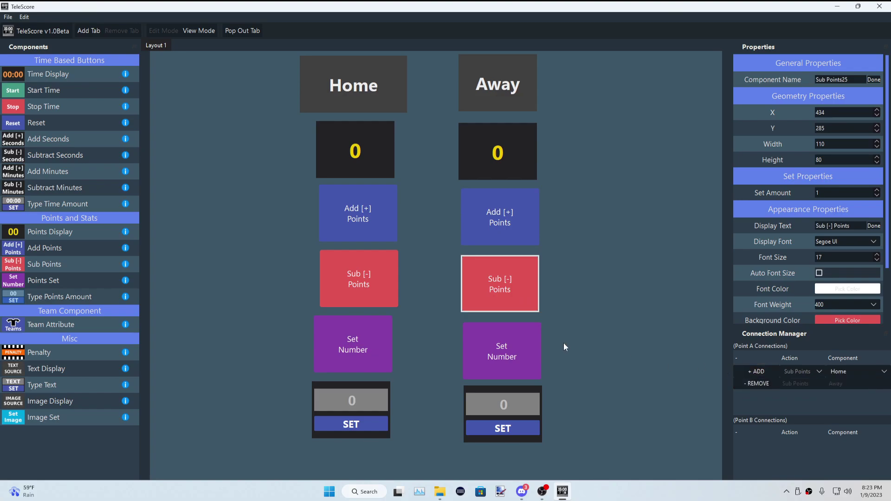
- Link the Away Set Number button and points-entry box to the Away score
left_click(530, 348)
left_click(859, 370)
left_click(839, 392)
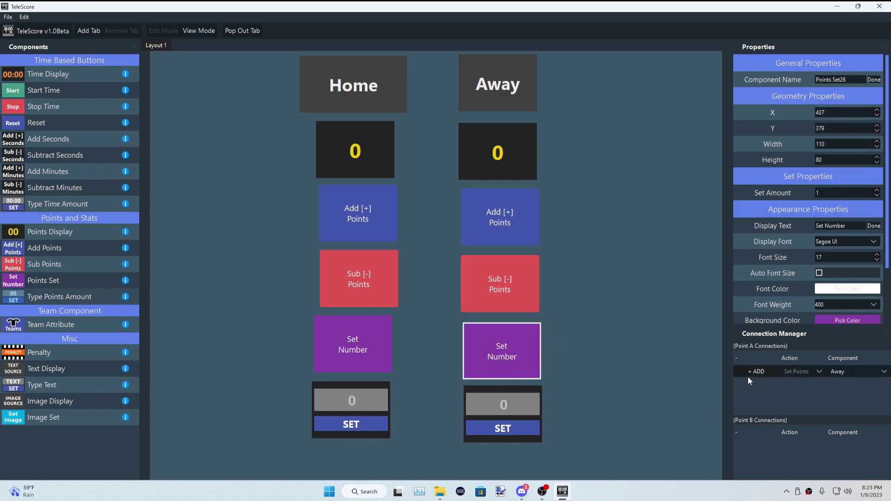
left_click(750, 373)
left_click(531, 392)
left_click(838, 372)
left_click(843, 393)
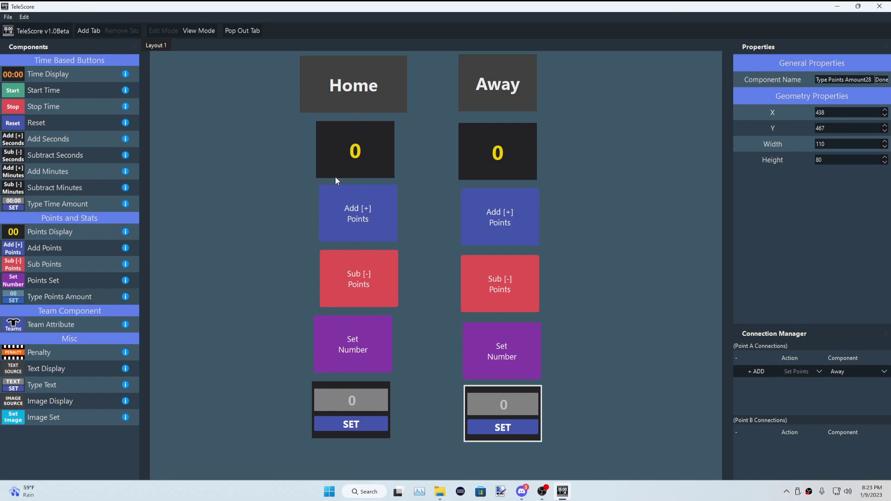
- Test the Home add and subtract buttons, bringing the Home score back to 0
left_click(364, 221)
left_click(364, 221)
left_click(364, 221)
left_click(363, 221)
left_click(364, 221)
left_click(364, 221)
left_click(364, 221)
left_click(364, 221)
triple_click(364, 221)
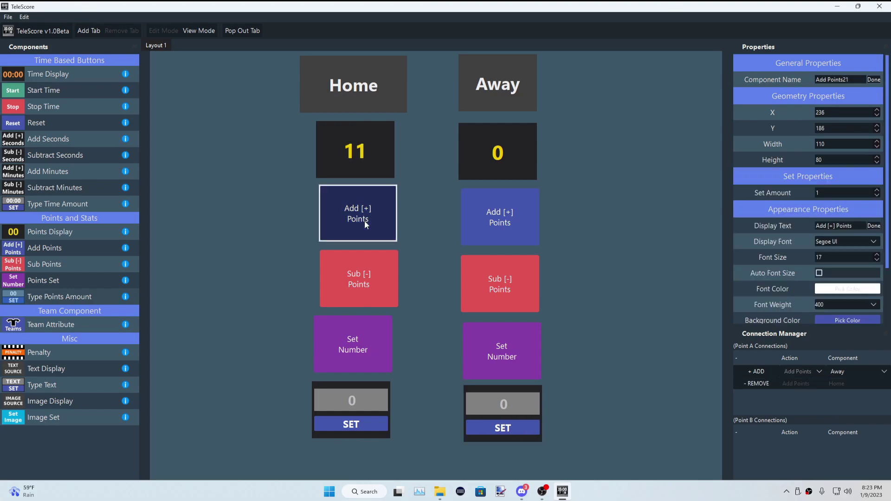
double_click(363, 221)
double_click(364, 221)
left_click(353, 267)
triple_click(353, 270)
double_click(353, 268)
double_click(353, 268)
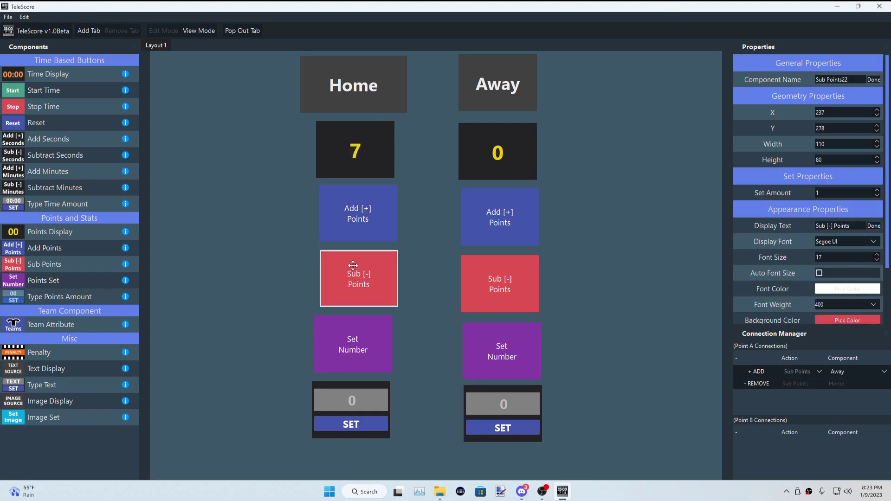
triple_click(353, 269)
triple_click(353, 269)
left_click(349, 268)
- Set the Home Sub Points amount to 5 and test it
double_click(826, 194)
type("5")
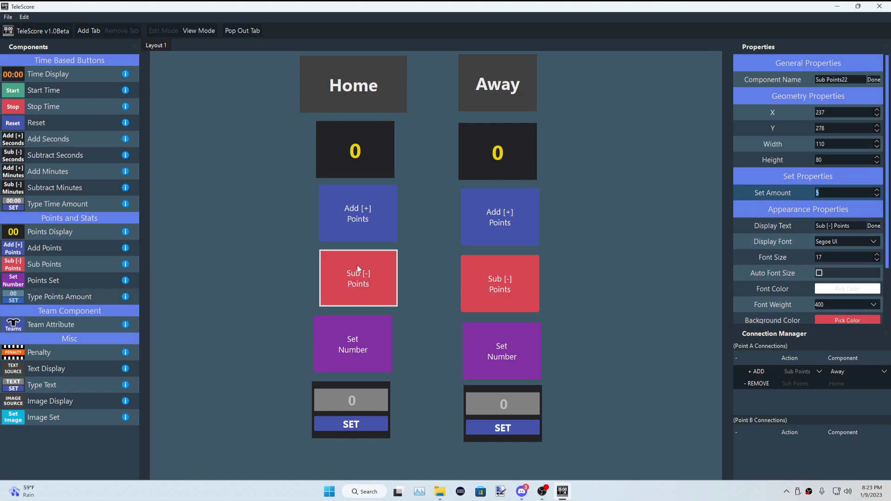
left_click(367, 271)
triple_click(368, 273)
- Set the Home Add Points amount to 10 and test it, raising Home to 30
left_click(358, 225)
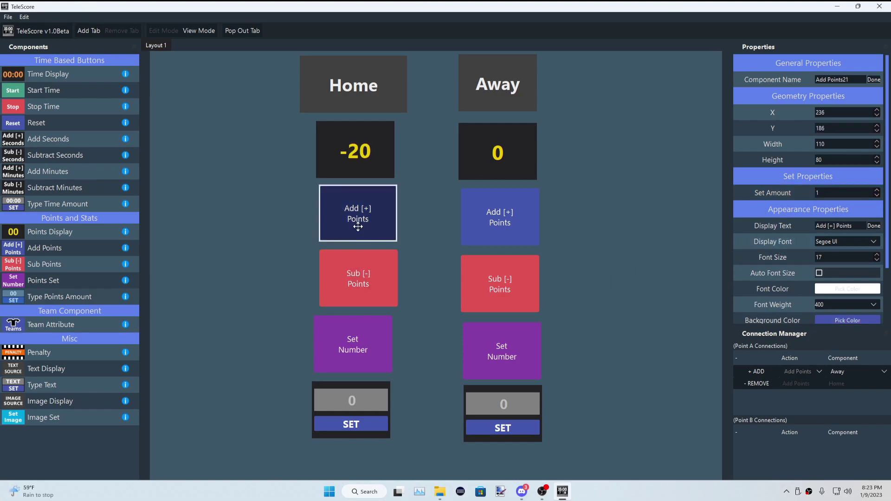
double_click(358, 226)
double_click(358, 227)
triple_click(358, 226)
triple_click(358, 227)
double_click(813, 193)
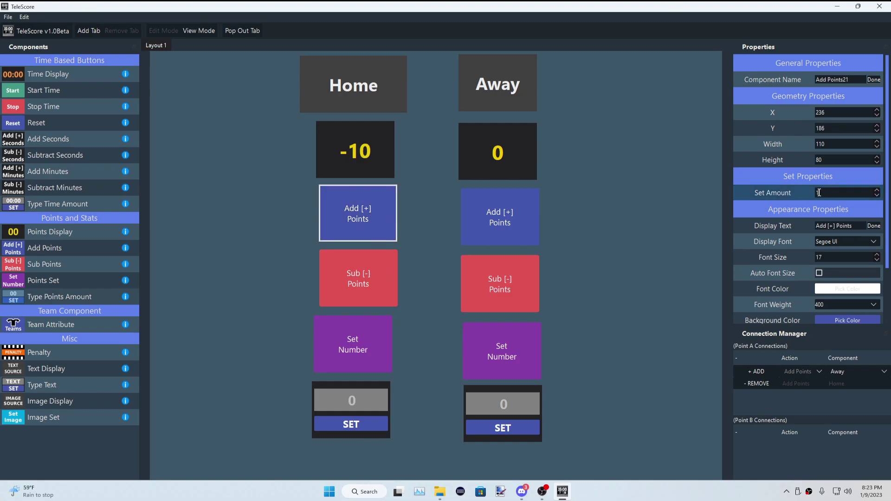
type("10")
key("Return")
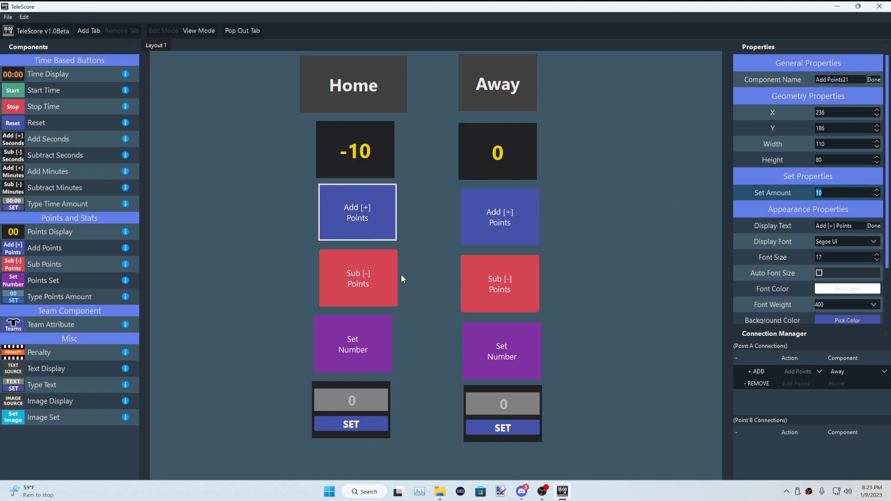
left_click(371, 208)
left_click(372, 208)
double_click(371, 208)
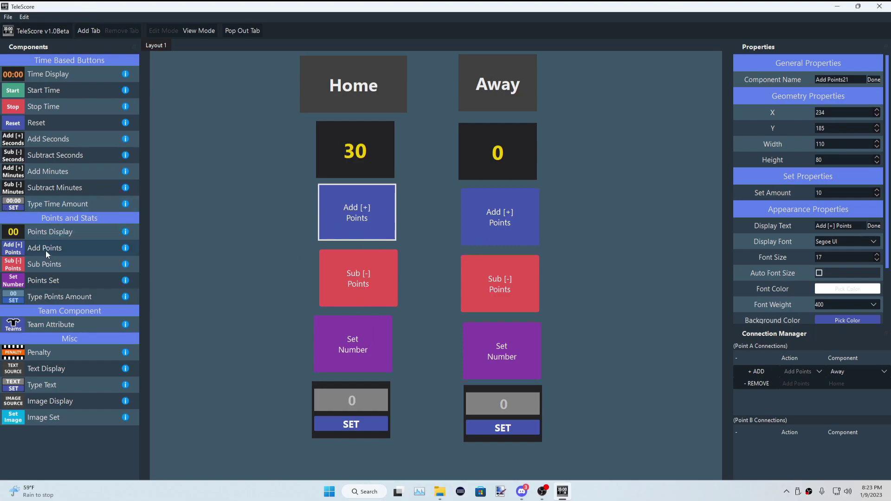
- Place a new Add [+] Points button left of Home's and link it to the Home score
left_click_drag(45, 249, 258, 205)
left_click(274, 271)
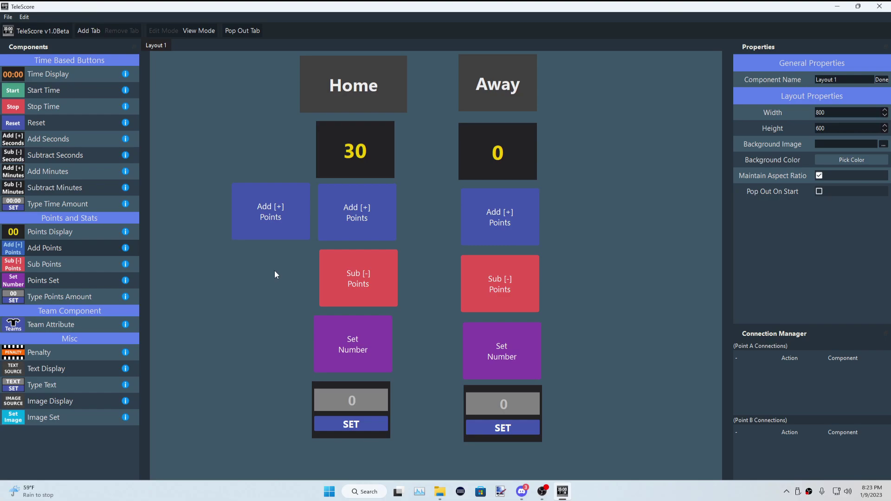
left_click(304, 232)
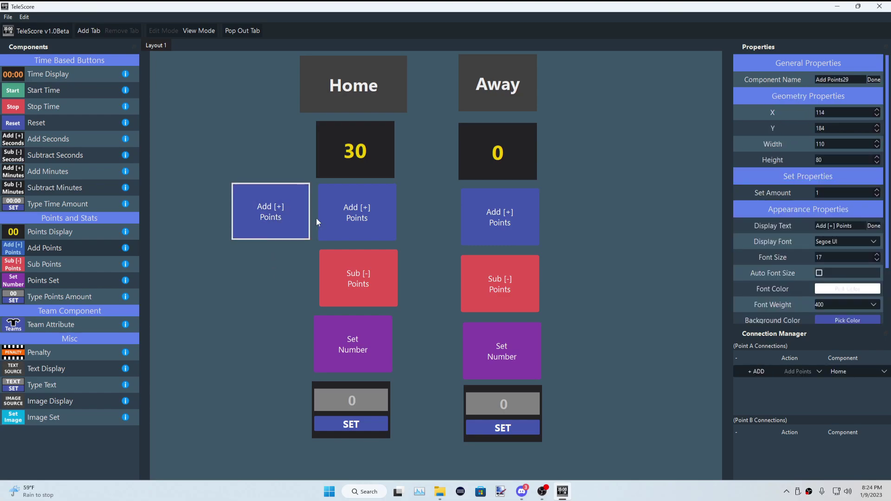
left_click_drag(268, 205, 273, 213)
left_click(762, 371)
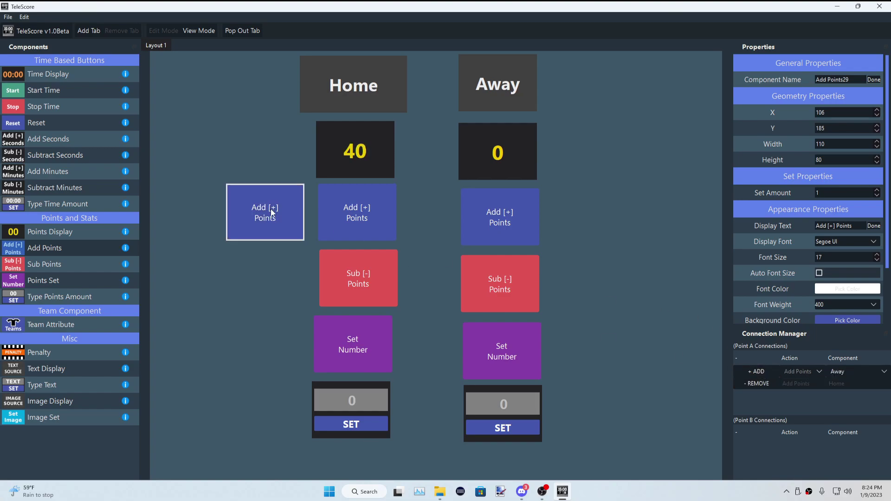
- Test the new add button and the subtract button, leaving the Home score at 8
left_click(342, 213)
left_click_drag(360, 259, 360, 259)
left_click_drag(278, 217, 278, 217)
left_click_drag(345, 271, 347, 272)
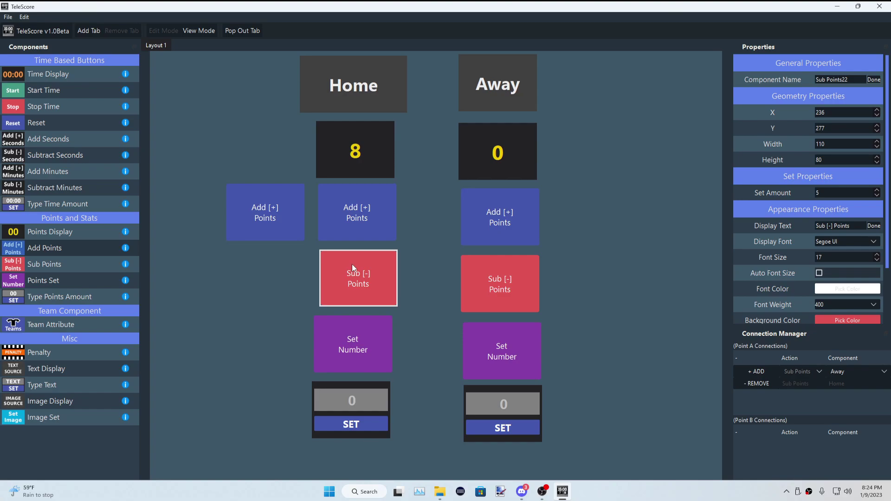
- Test the Home add-one-point button, raising the Home score a few points
left_click(349, 401)
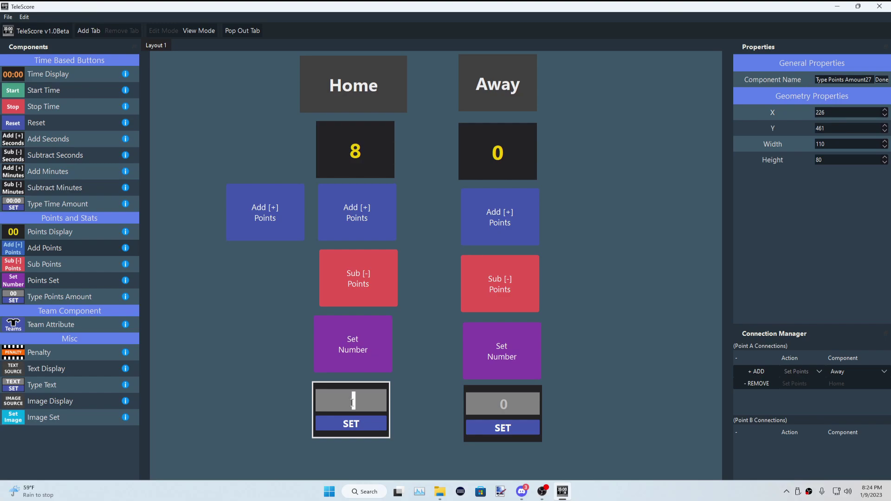
left_click(277, 230)
left_click(277, 229)
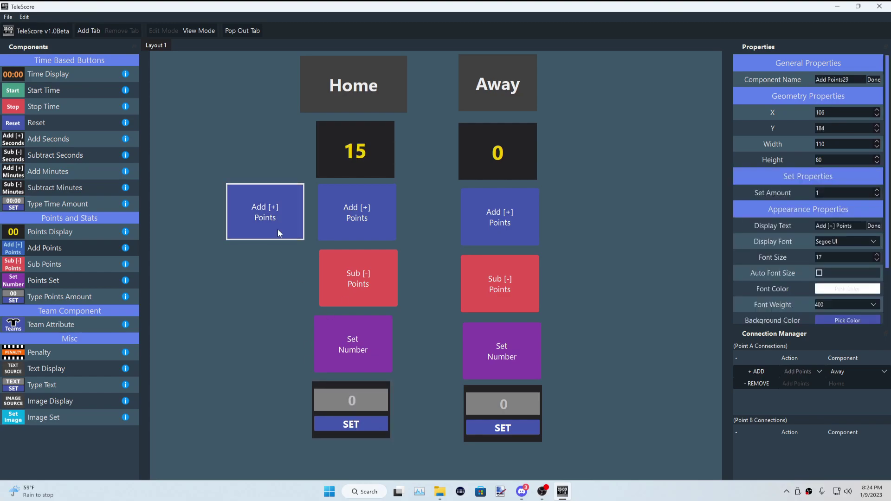
left_click(277, 230)
left_click(263, 210)
left_click(263, 209)
- Test the Home add-10 and subtract-5 buttons repeatedly
left_click(356, 226)
left_click(355, 226)
left_click(356, 227)
left_click(355, 227)
left_click(355, 227)
left_click(356, 227)
left_click(355, 226)
left_click(356, 226)
left_click(355, 257)
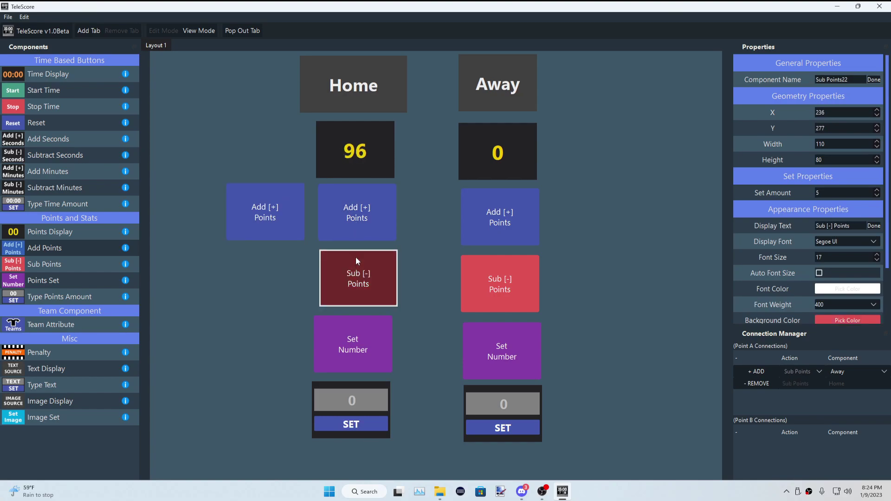
double_click(356, 257)
double_click(355, 258)
double_click(356, 257)
double_click(355, 257)
double_click(356, 257)
double_click(356, 257)
double_click(355, 257)
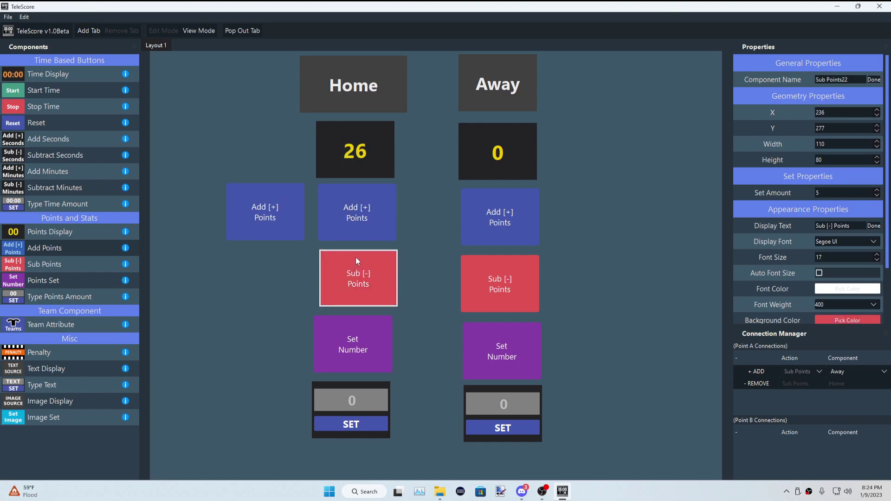
- Set the Home score to 100 through the Type Points Amount box and SET
left_click(352, 400)
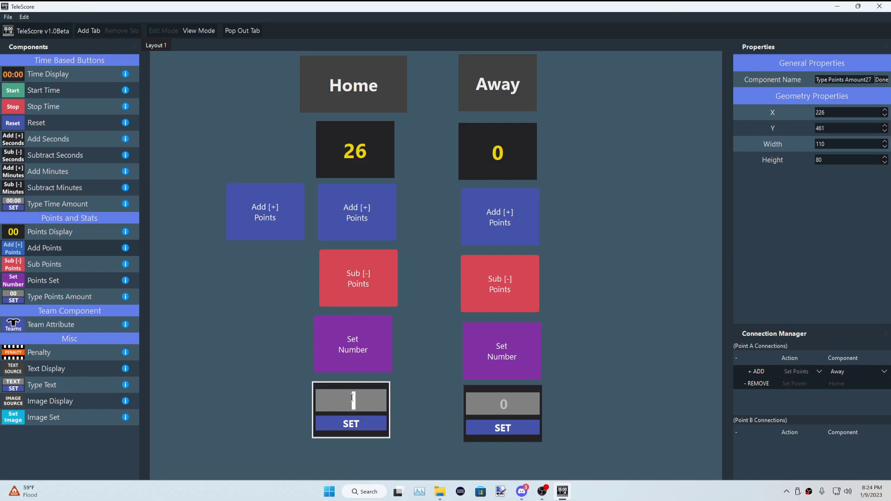
type("10")
double_click(352, 399)
key("BackSpace")
type("100")
left_click(358, 426)
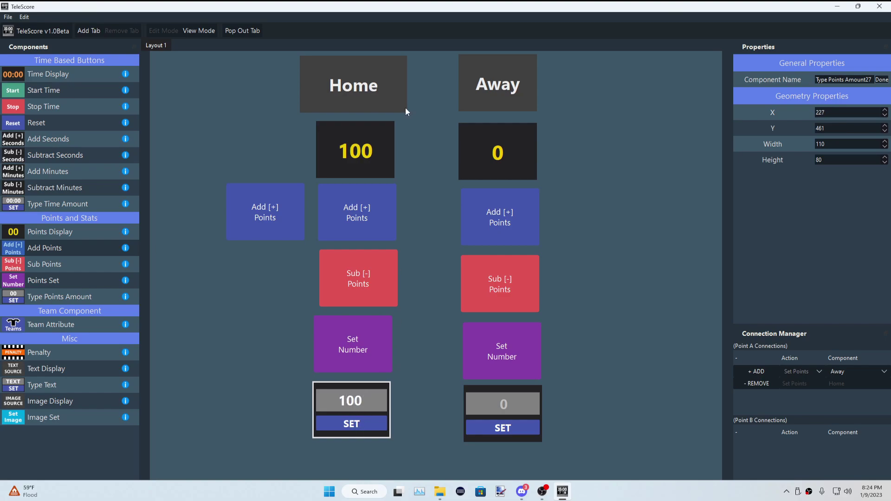
left_click(375, 153)
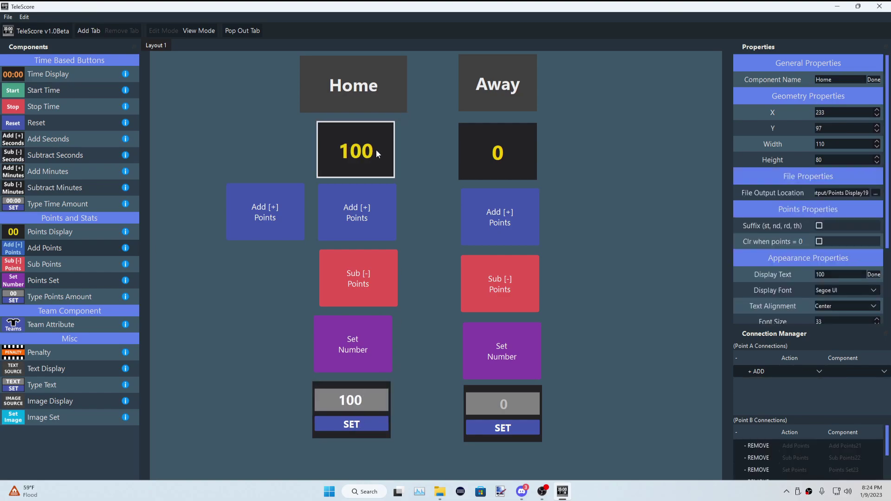
- Test the Away add and subtract buttons, raising Away to 11, then lowering it to 3
left_click(497, 221)
double_click(499, 219)
double_click(500, 217)
double_click(500, 219)
double_click(501, 220)
double_click(501, 220)
left_click(500, 283)
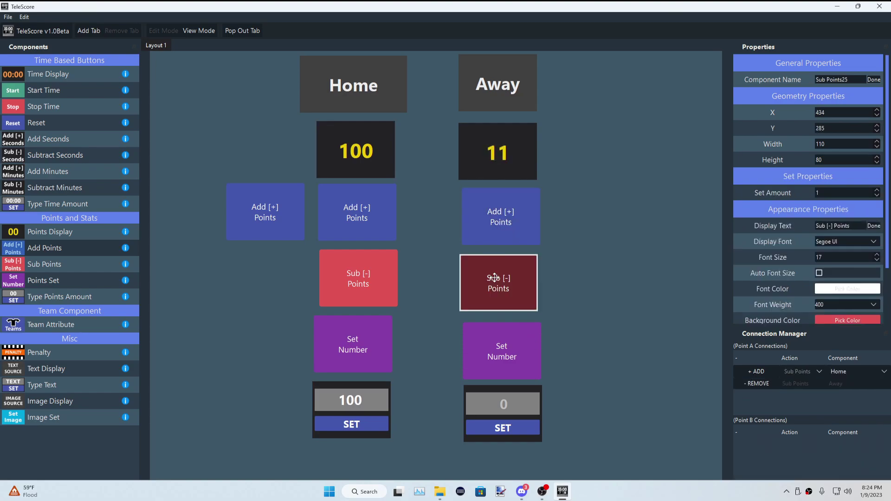
double_click(499, 284)
double_click(499, 283)
double_click(499, 284)
left_click(500, 283)
left_click(501, 288)
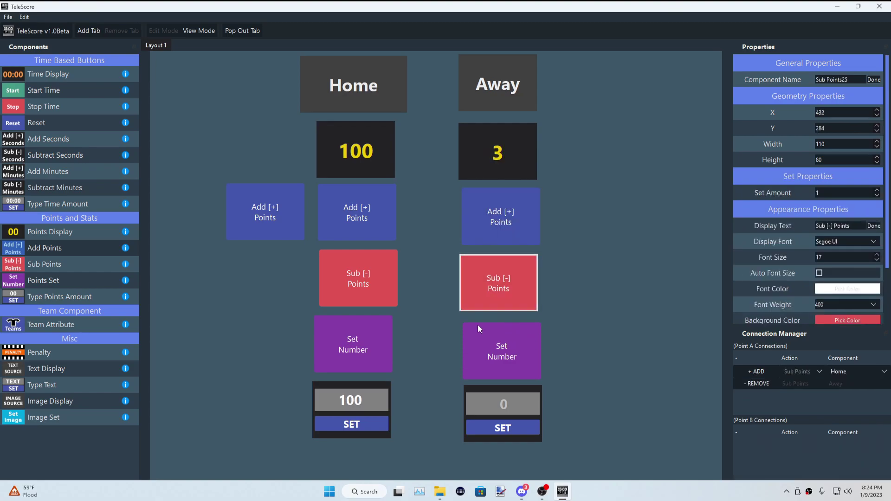
- Add 10 to the Home score three times, bringing it to 130
left_click(435, 277)
left_click(351, 219)
double_click(351, 220)
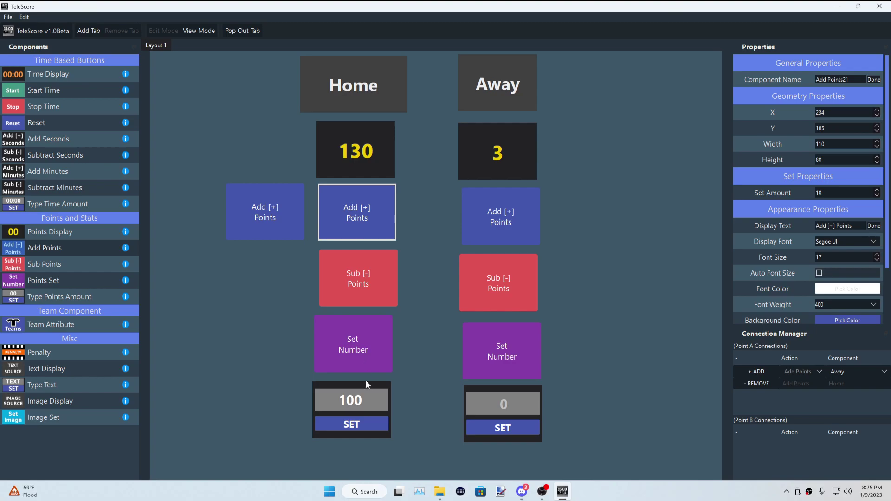
- Reset Home to 1, raise it to 221 with add-10, reset to 1, and nudge the typed-amount box
left_click_drag(367, 385, 366, 383)
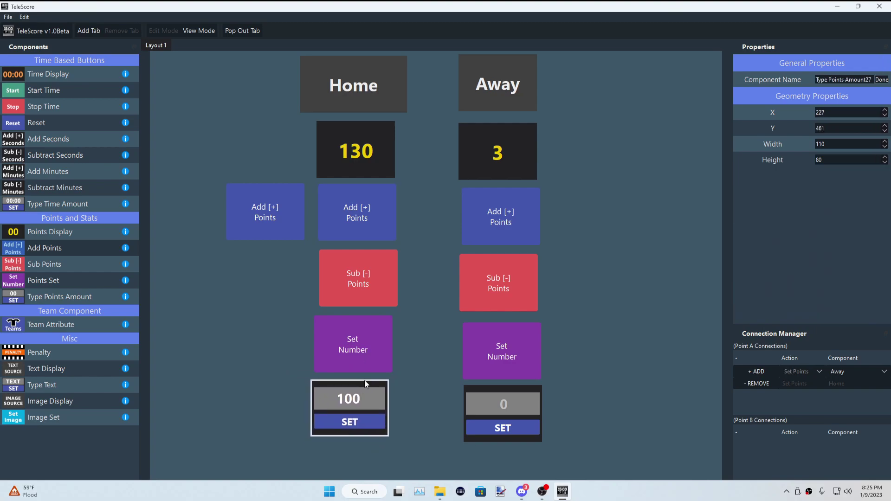
left_click(358, 336)
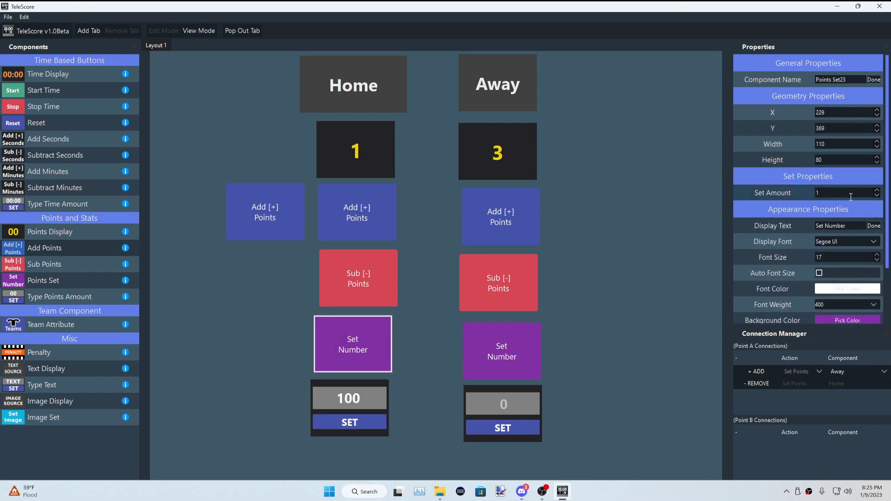
left_click(339, 223)
triple_click(340, 222)
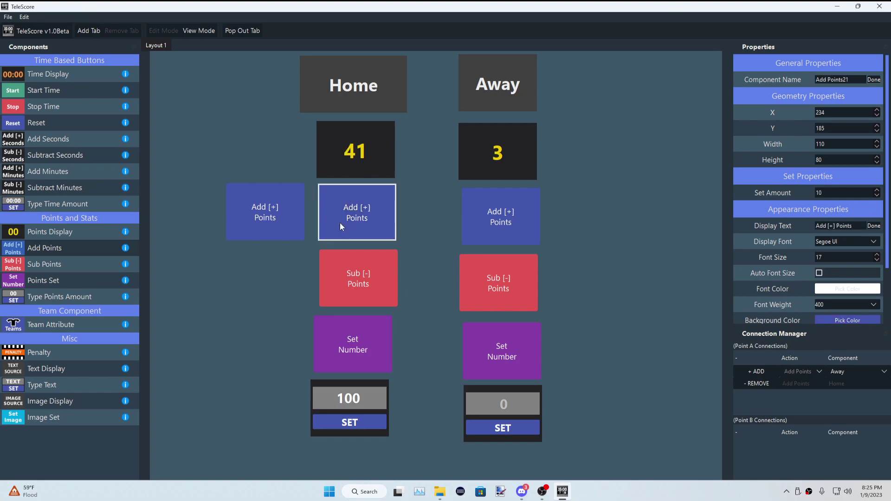
double_click(340, 221)
triple_click(340, 222)
triple_click(340, 222)
double_click(340, 222)
double_click(339, 221)
double_click(340, 222)
double_click(340, 222)
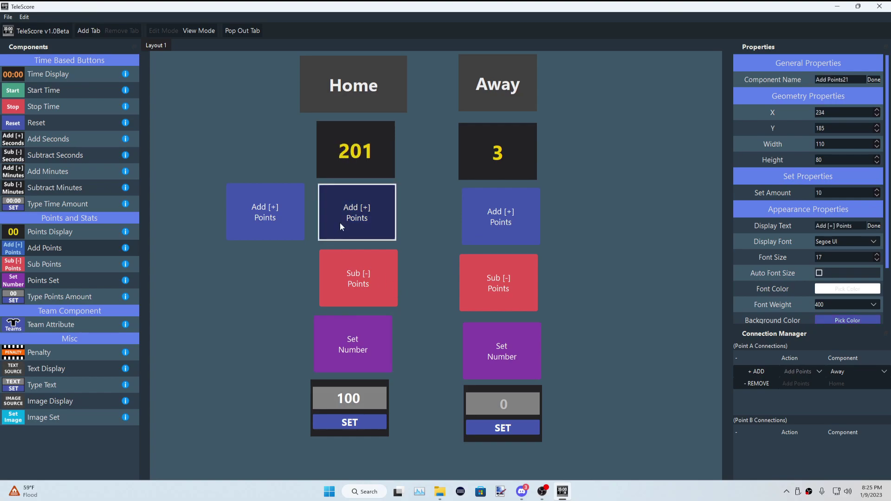
double_click(340, 222)
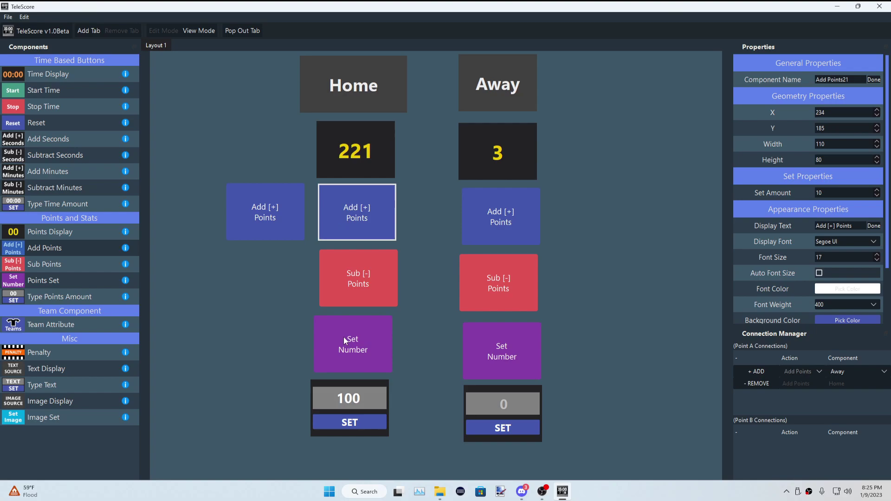
left_click_drag(346, 341, 345, 340)
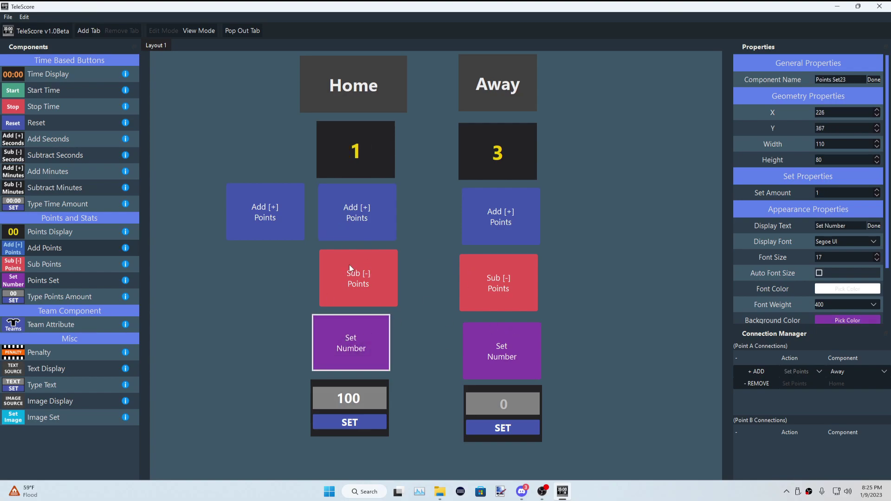
left_click_drag(358, 382, 369, 388)
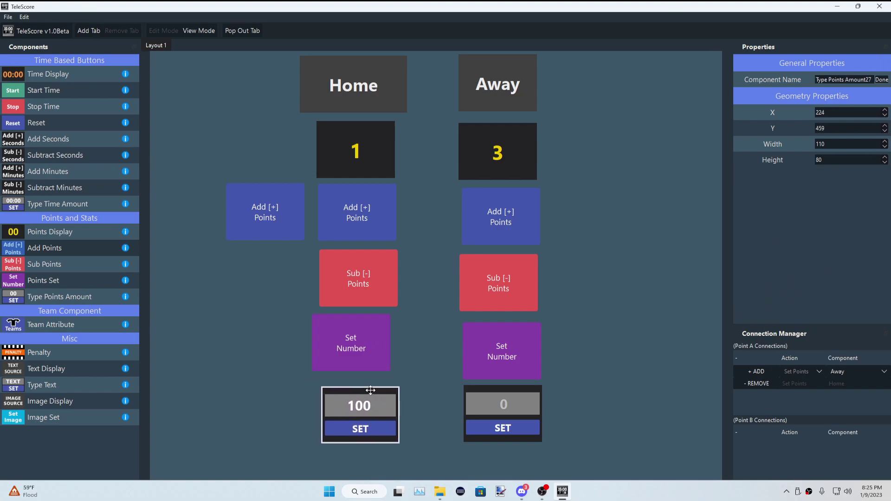
- Delete the two Home add-points buttons and the Home subtract-points button
left_click(360, 222)
key("Delete")
left_click(299, 222)
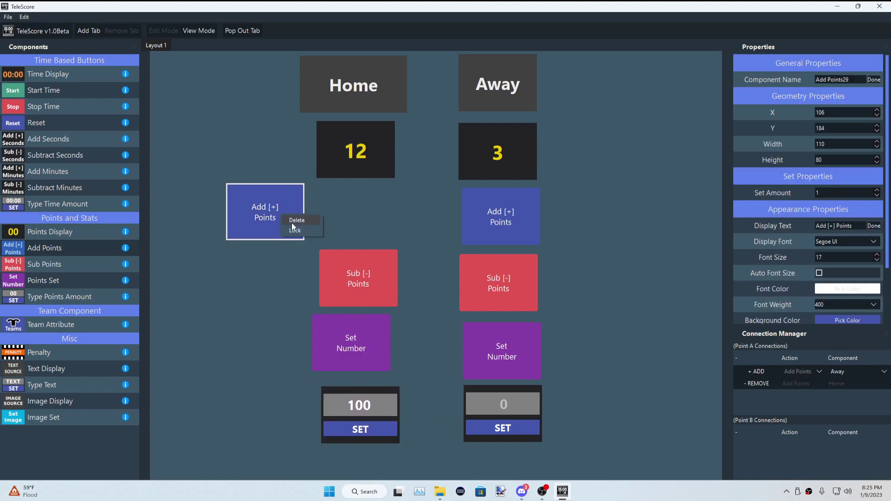
key("Delete")
left_click(351, 258)
key("Delete")
- Move the Set Number button to the top, add two more below, and shift the typed box left
left_click_drag(368, 335, 374, 207)
left_click_drag(46, 281, 345, 326)
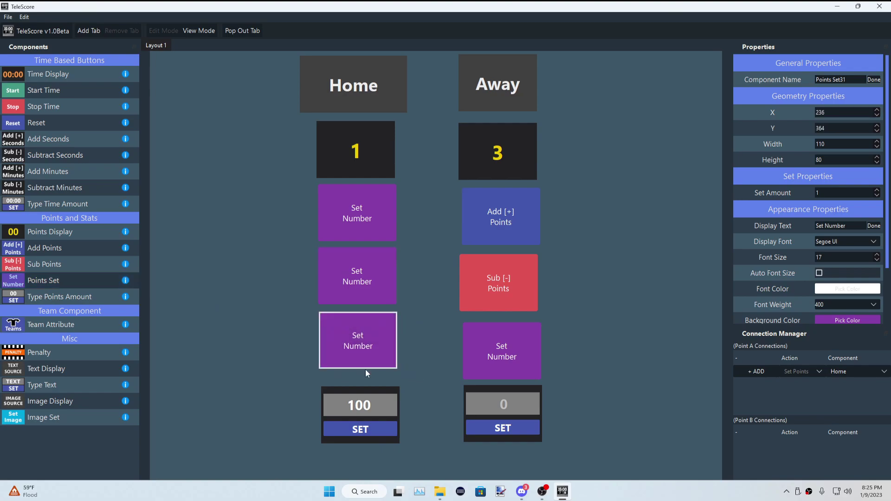
left_click_drag(365, 390, 233, 345)
left_click_drag(69, 284, 341, 390)
- Set the third Home preset's amount to 30 and select the bottom preset's amount
left_click(334, 222)
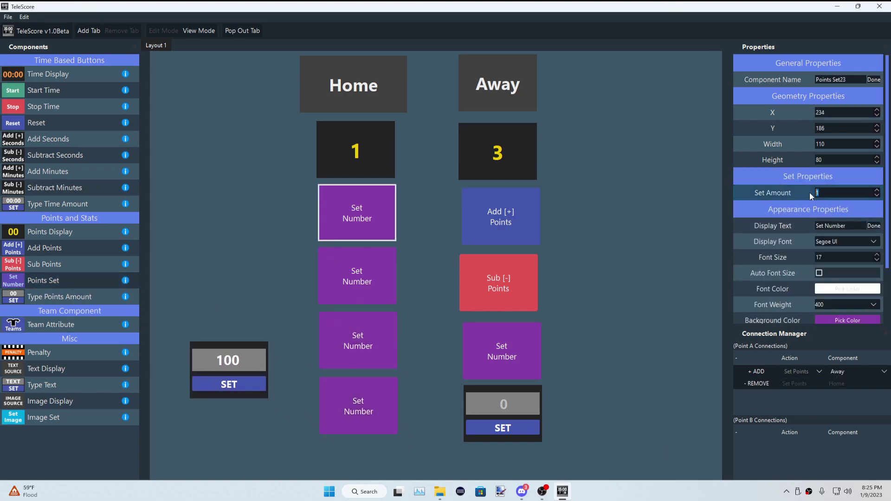
left_click(365, 281)
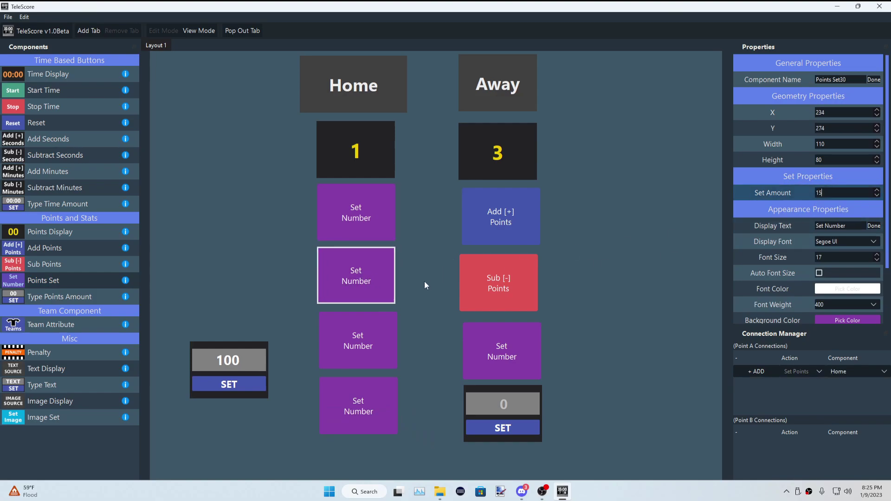
left_click(389, 325)
left_click(384, 220)
left_click(355, 276)
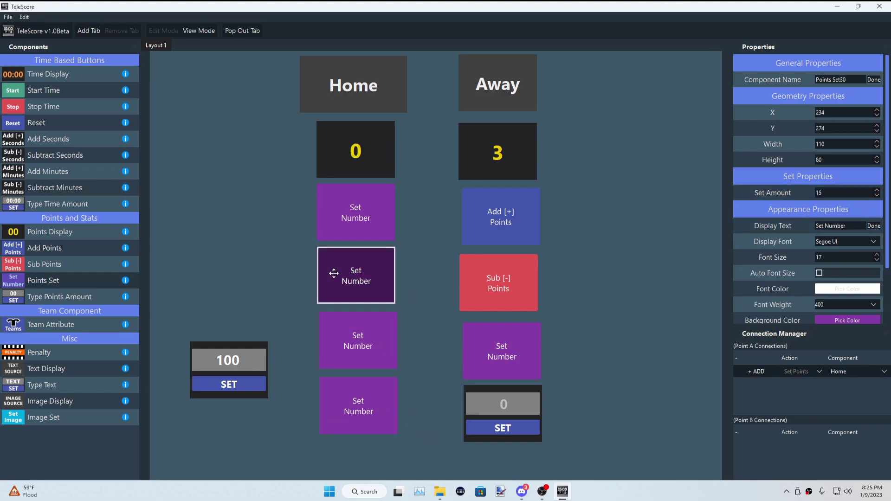
left_click(366, 331)
double_click(821, 192)
type("30")
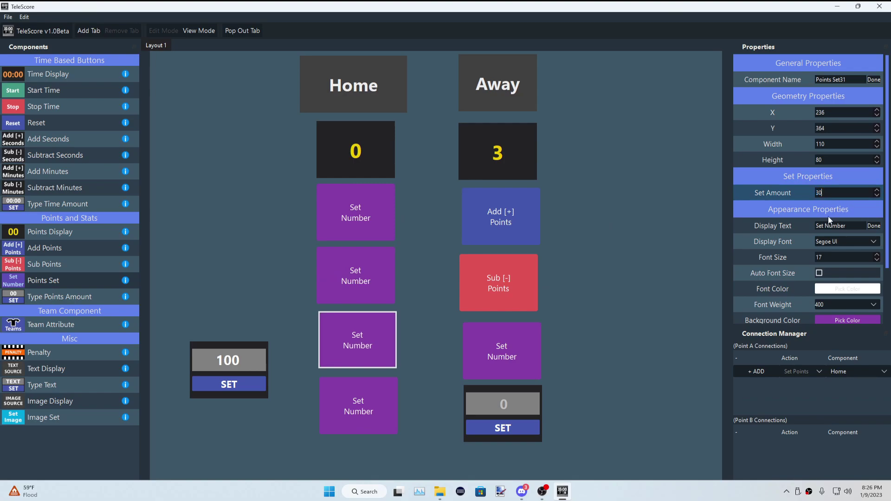
left_click(363, 392)
double_click(833, 192)
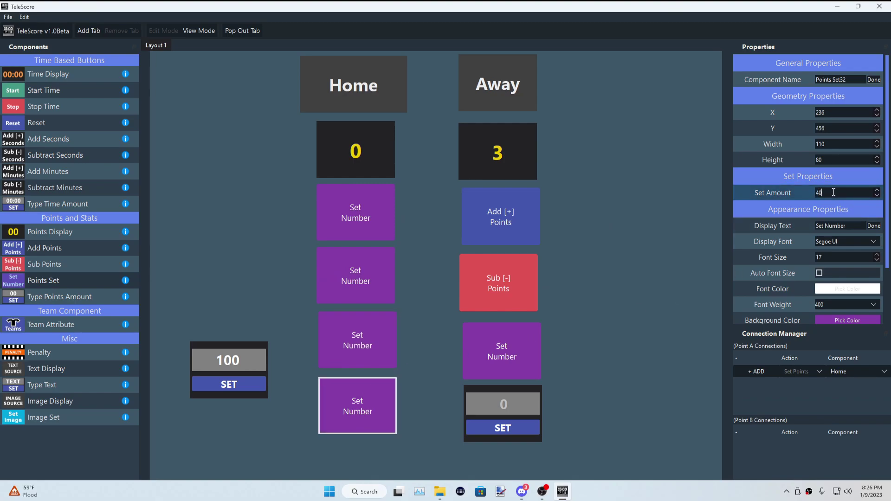
left_click(343, 224)
left_click(444, 260)
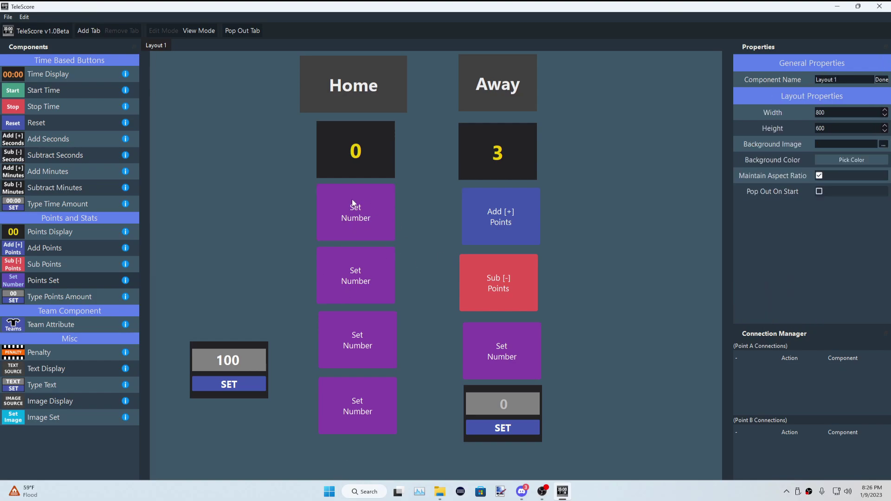
left_click(347, 224)
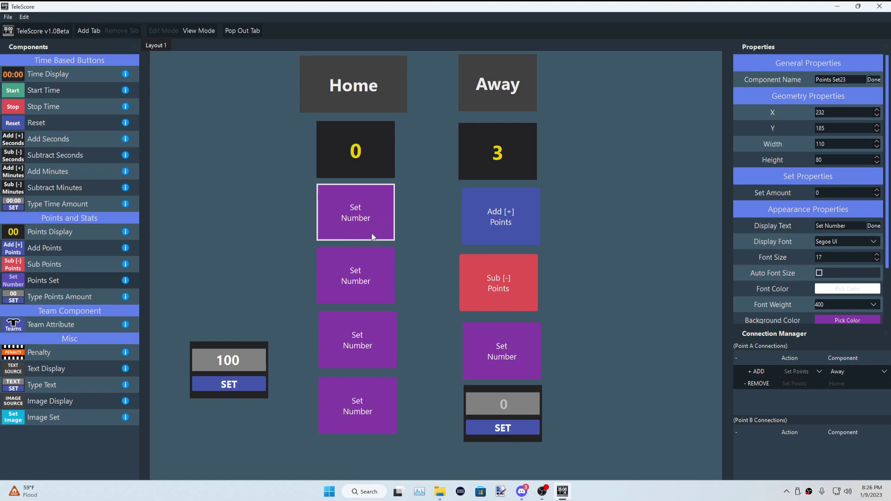
left_click(364, 273)
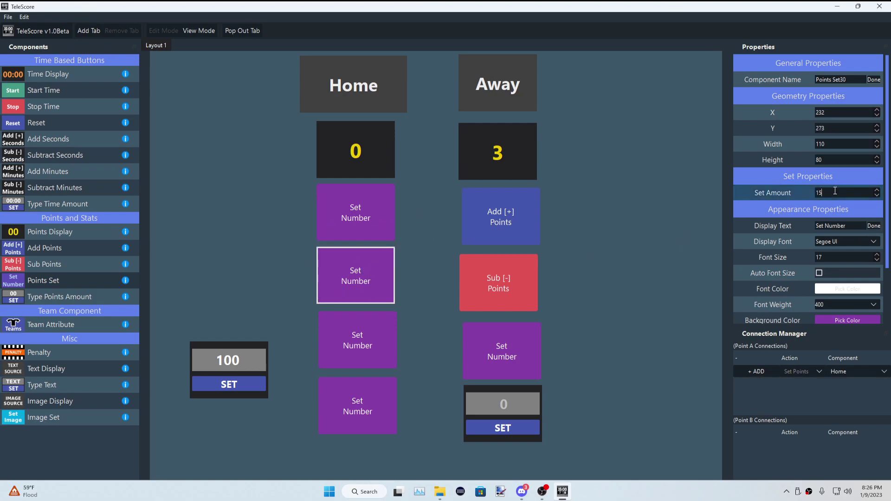
left_click(353, 281)
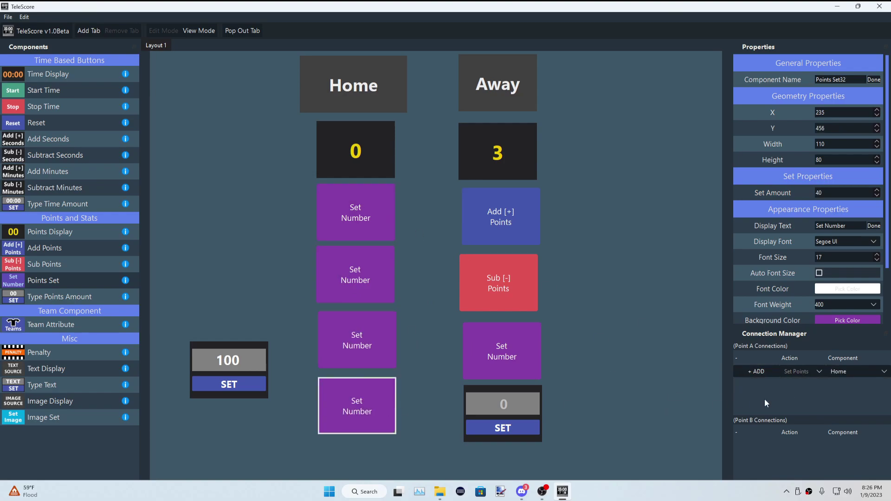
left_click(432, 210)
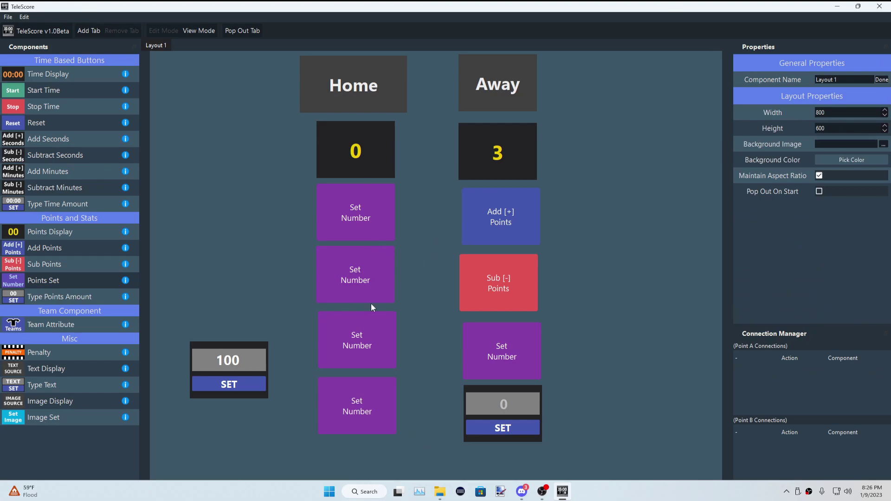
- Try the top, 15, 30 and 40 Home presets, then reset Home to 0
left_click(369, 200)
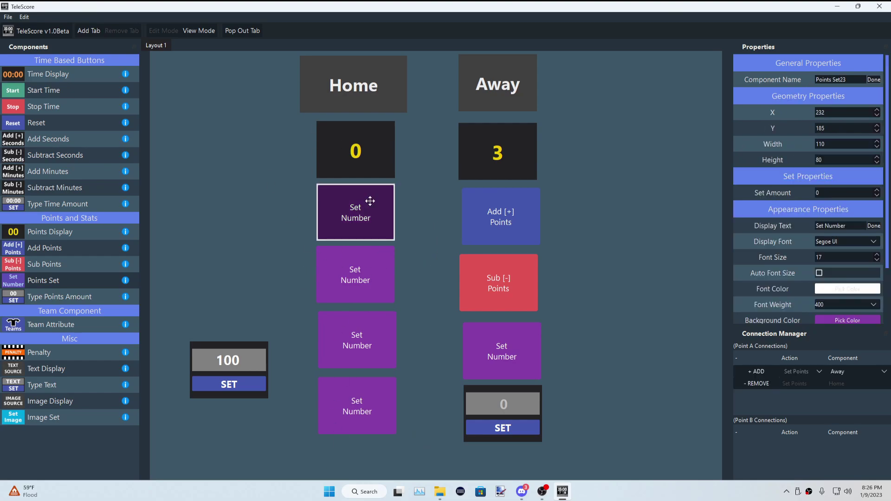
left_click(363, 279)
left_click(361, 328)
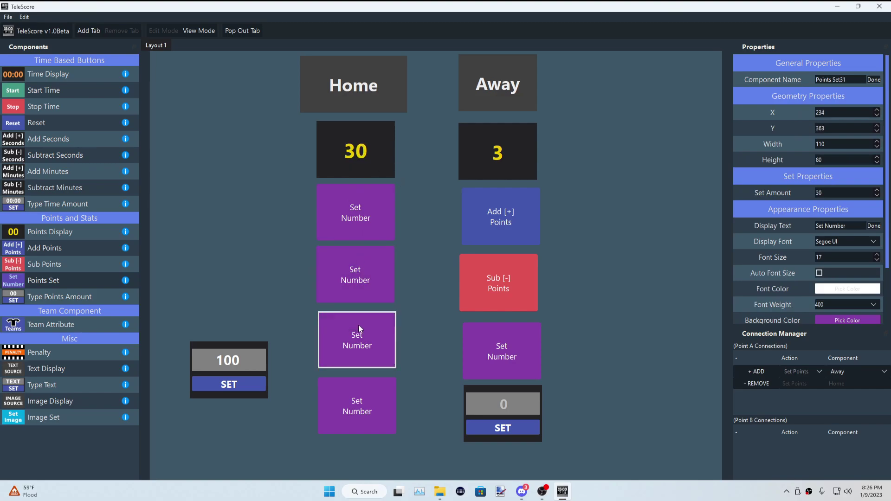
left_click(352, 390)
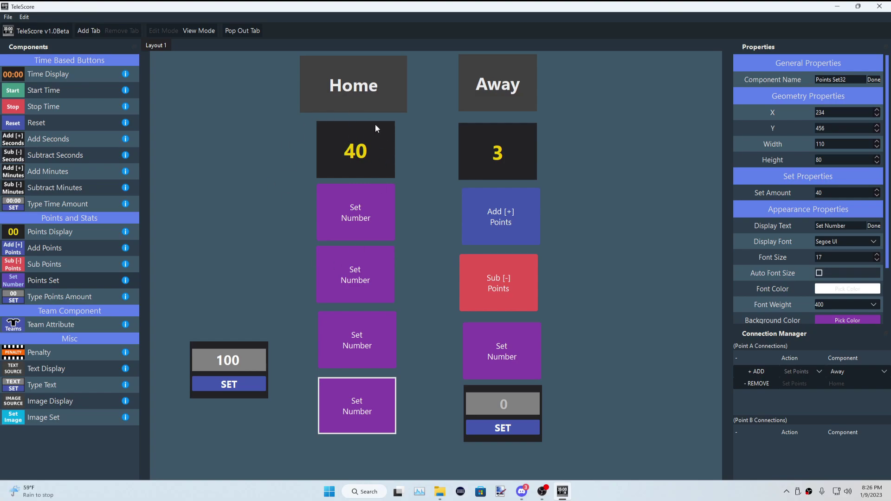
left_click(360, 226)
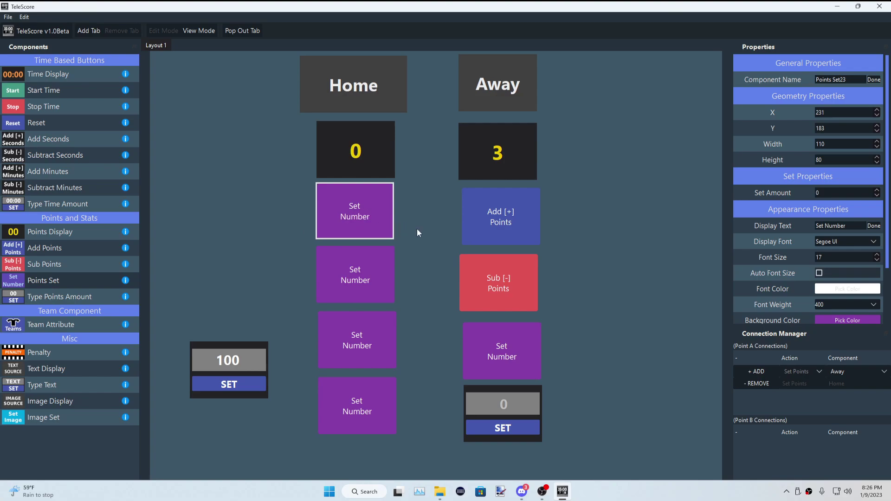
- Apply 0 from the Type Points Amount box, then set Home to 40 with its preset
left_click(233, 361)
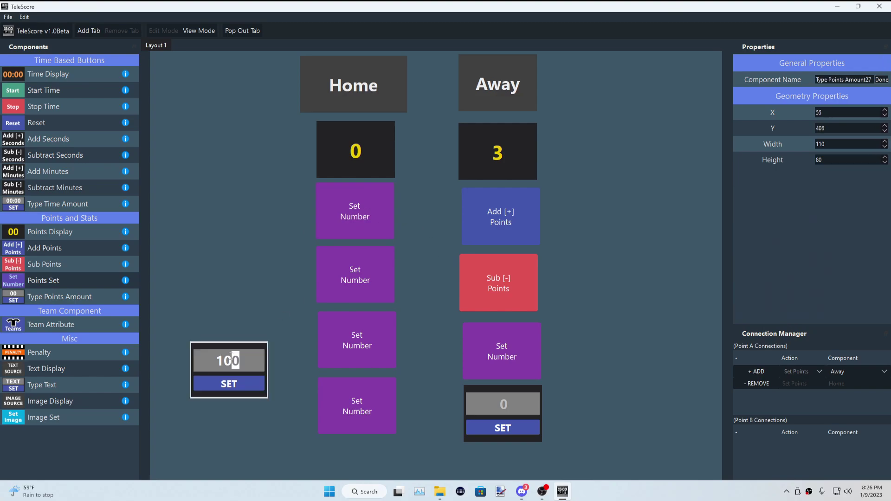
double_click(232, 362)
type("0")
left_click(234, 384)
left_click(376, 395)
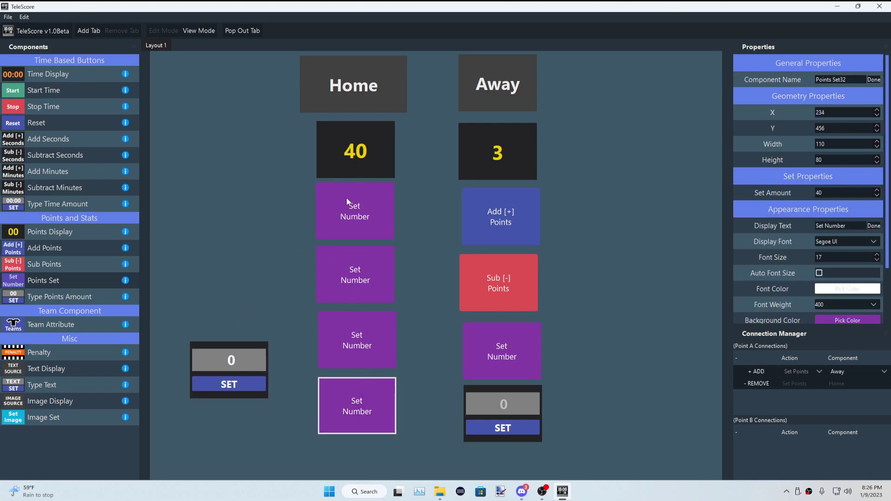
- Enter 15 in the Type Points Amount box and apply it to Home
left_click(230, 359)
double_click(230, 358)
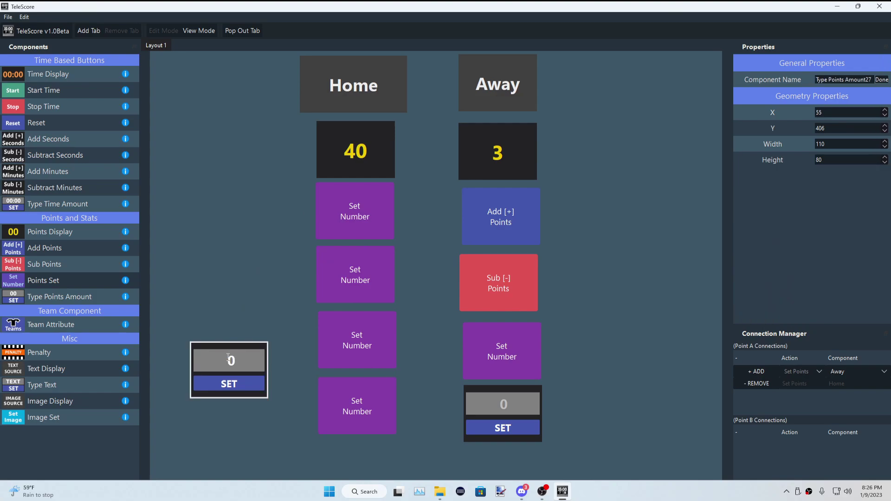
type("15")
left_click(234, 385)
- Cycle through the 0, 30, 40 and 15 presets again, ending with Home at 0
left_click(346, 207)
left_click(350, 268)
left_click(361, 346)
left_click(357, 404)
left_click(358, 241)
left_click(356, 296)
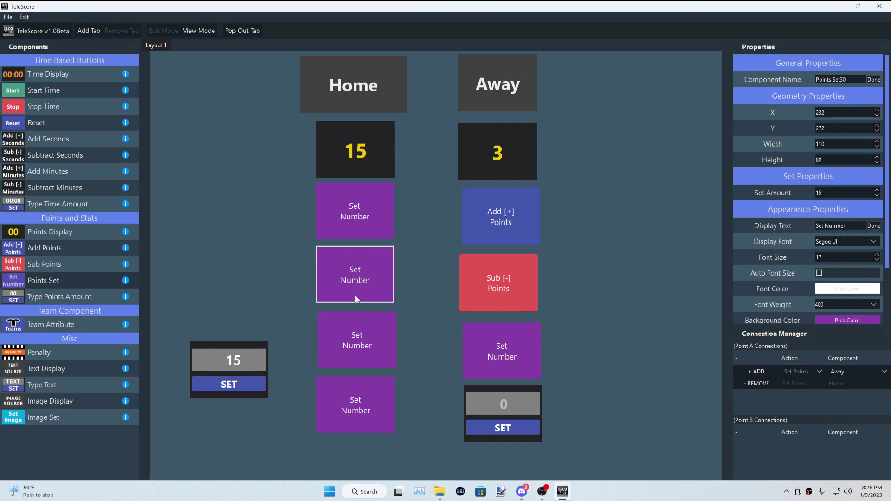
left_click(360, 339)
left_click(368, 384)
left_click(356, 215)
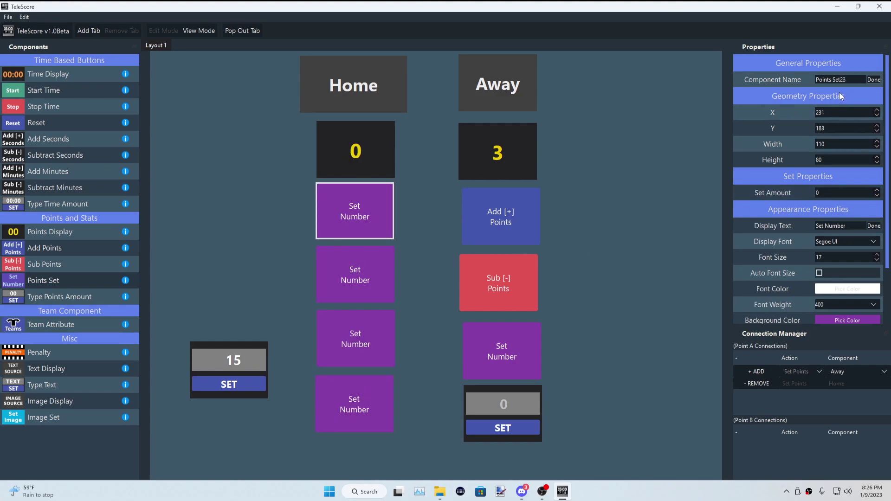
- Label the top Home preset 15, after discarding an accidental name change
left_click_drag(849, 80, 805, 75)
type("15")
left_click(548, 222)
left_click(369, 222)
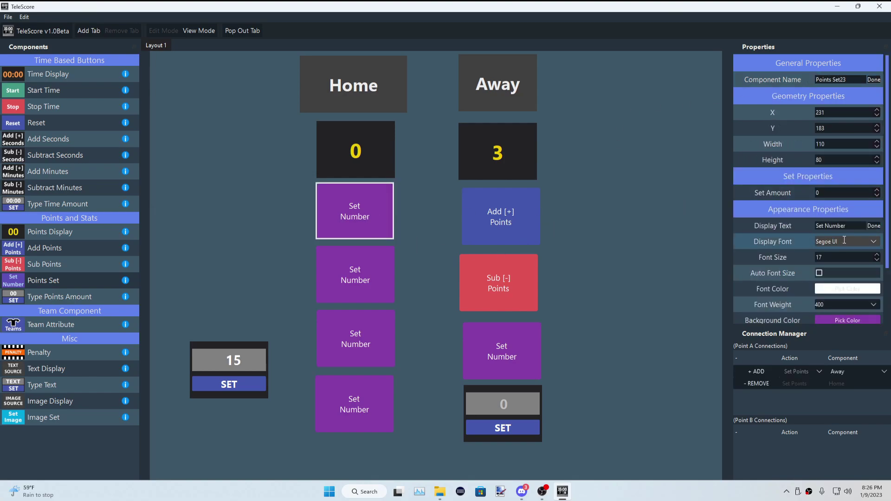
left_click_drag(849, 226, 794, 228)
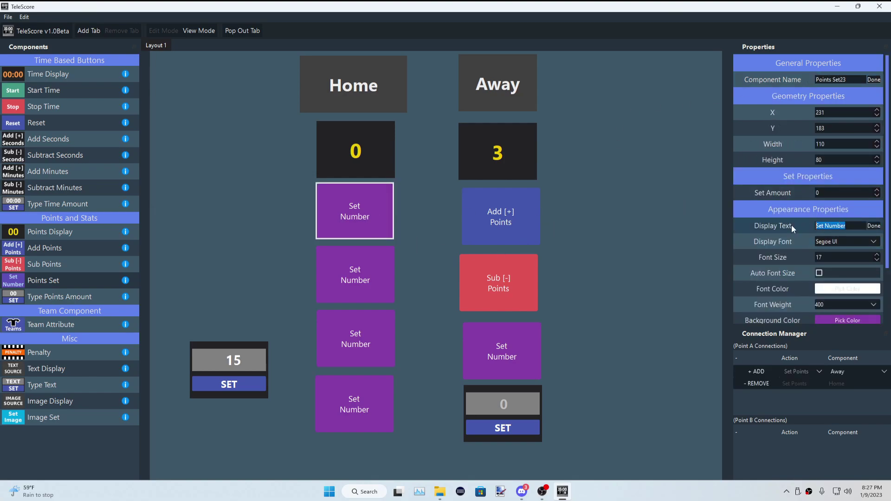
type("15")
key("Return")
- Label the second and third Home presets 30 and 40
left_click(329, 276)
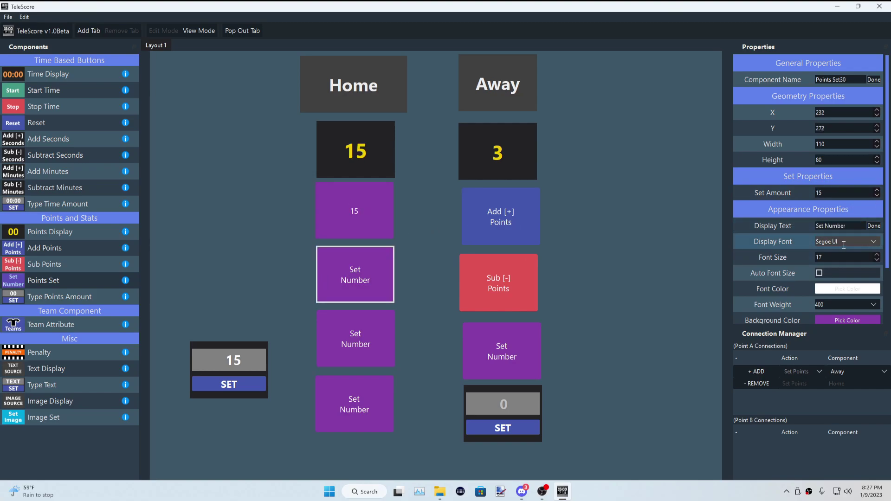
left_click_drag(848, 226, 816, 224)
type("30")
left_click(367, 341)
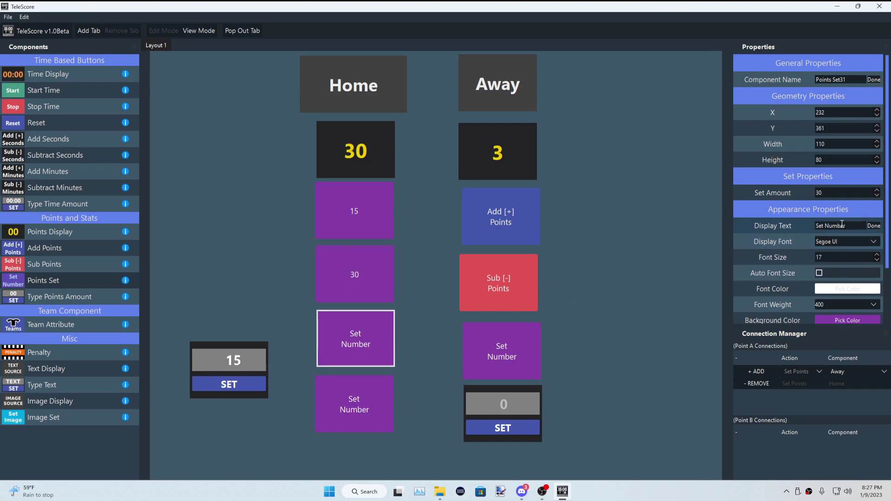
left_click_drag(842, 224, 817, 225)
type("40")
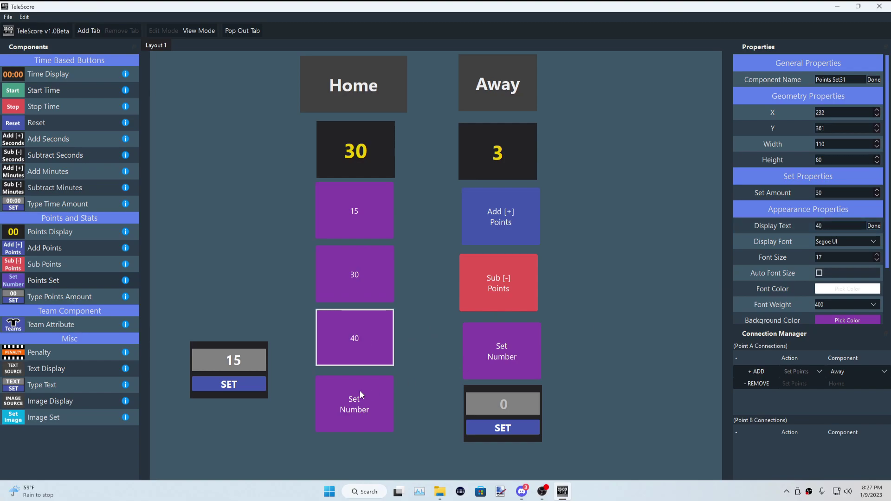
- Correct the labels to 0, 15 and 30 from the top and select the bottom label
left_click(366, 221)
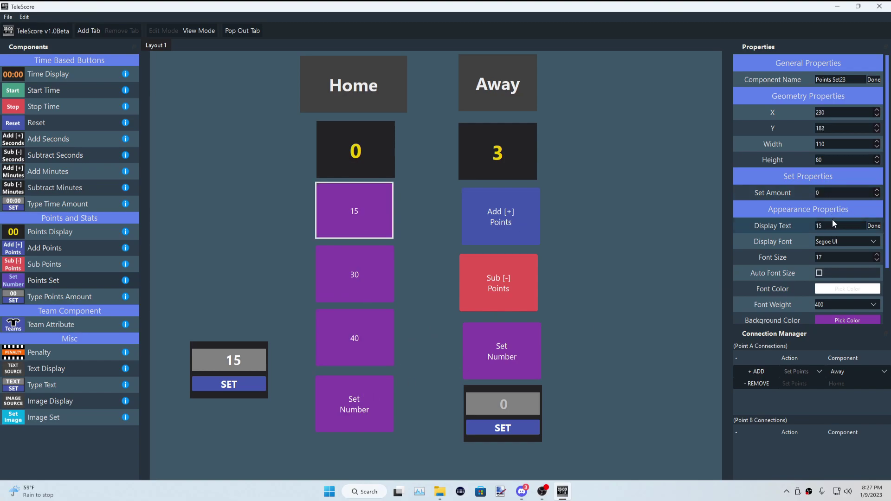
left_click_drag(835, 224, 802, 227)
type("0")
left_click(389, 284)
double_click(818, 227)
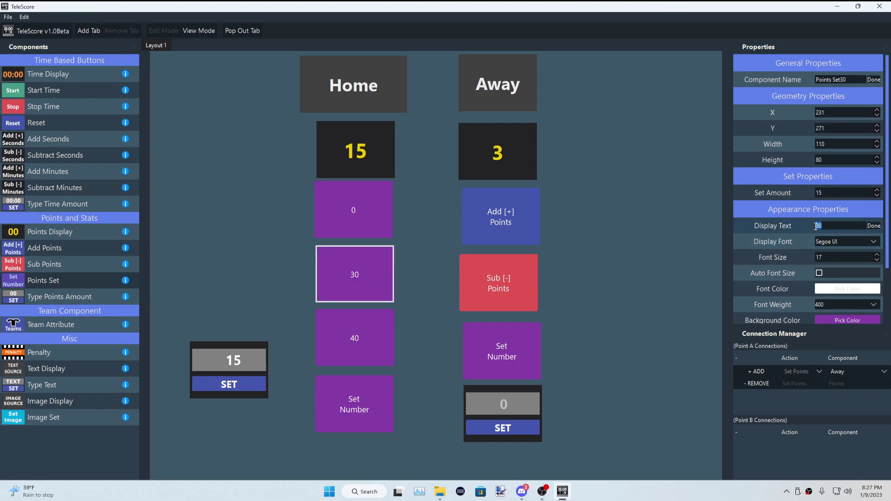
type("15")
left_click(391, 324)
left_click_drag(831, 226, 784, 227)
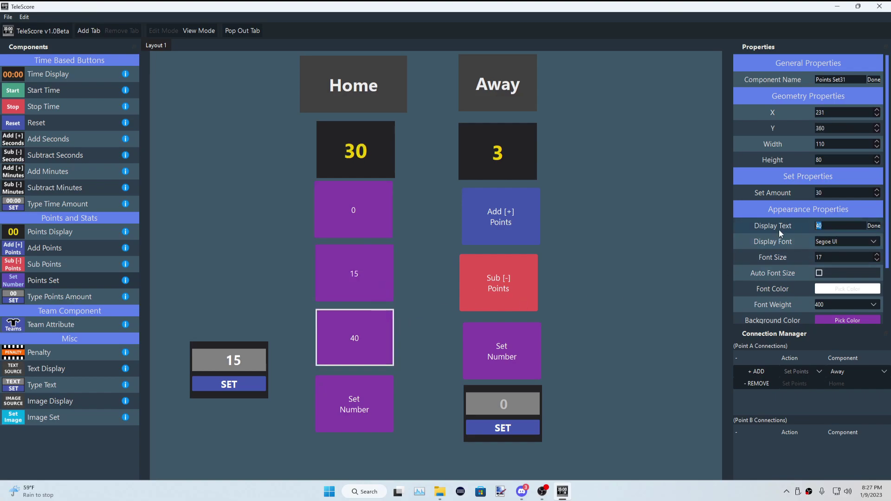
type("30")
left_click(385, 392)
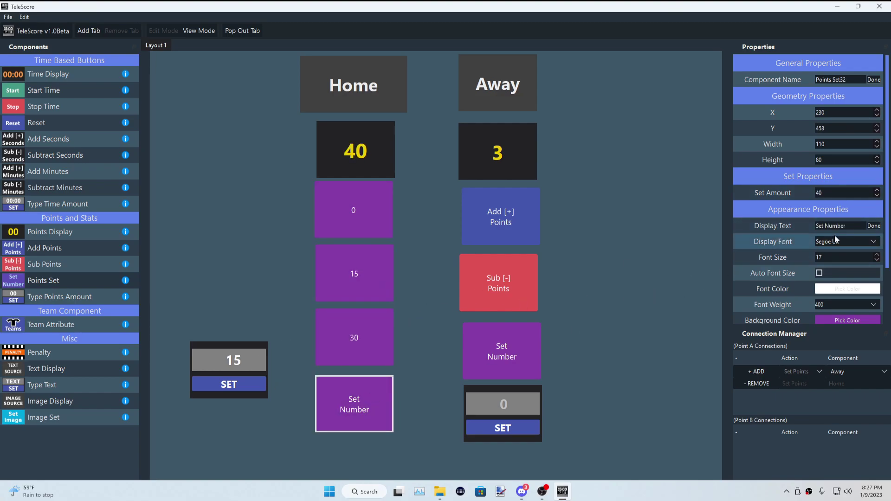
left_click_drag(838, 228, 798, 234)
- Finish the bottom preset label as 40 and add a 'Game Clock Start' button
type("40")
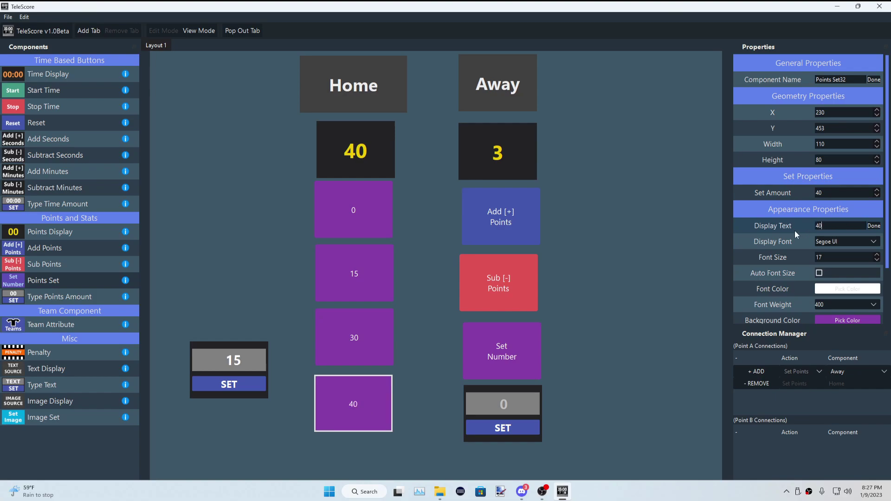
left_click_drag(61, 95, 257, 172)
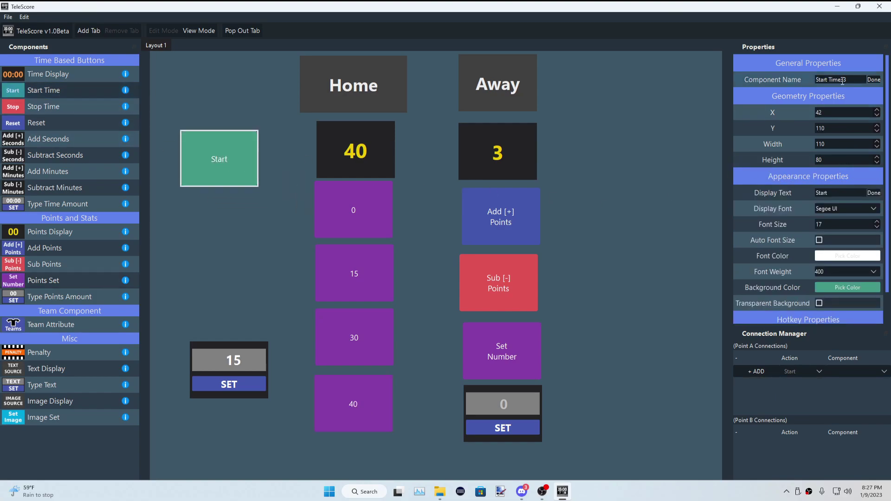
left_click_drag(838, 191, 786, 187)
type("Game Clock Start")
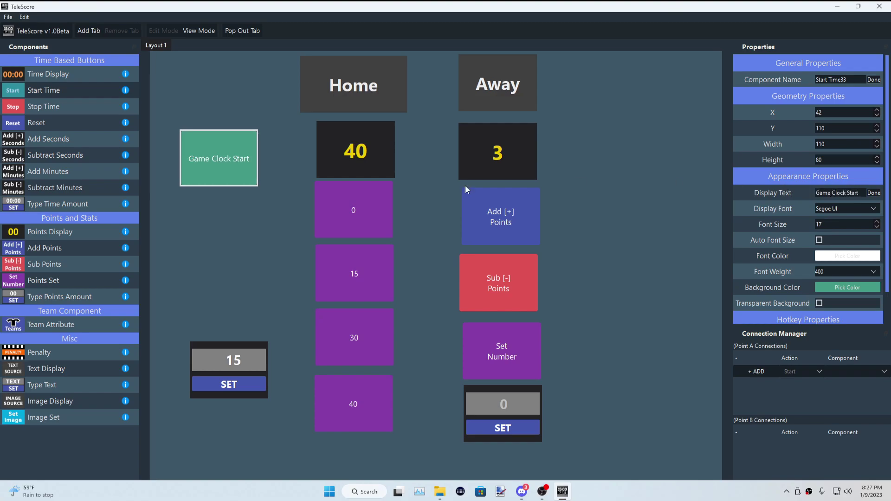
left_click(303, 231)
- Cycle the Home presets 0, 15, 30, 40 and back down again
left_click(362, 200)
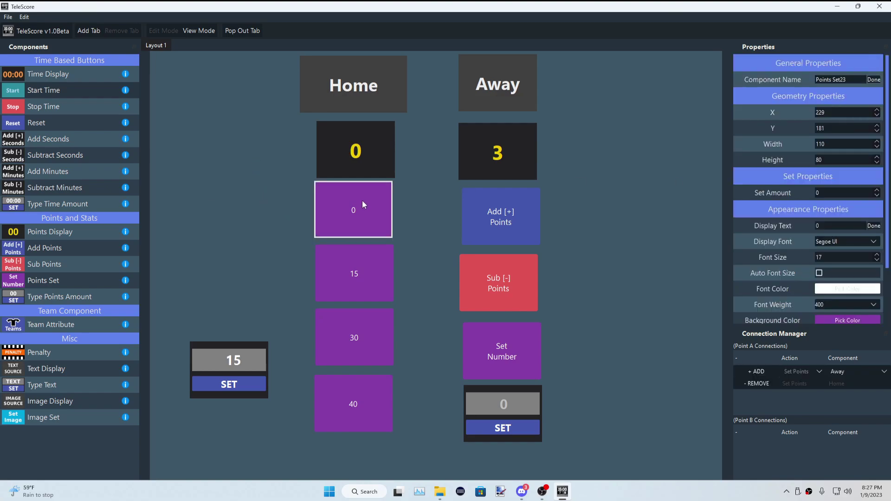
left_click(361, 275)
left_click(358, 339)
left_click(357, 399)
left_click(368, 217)
left_click(371, 276)
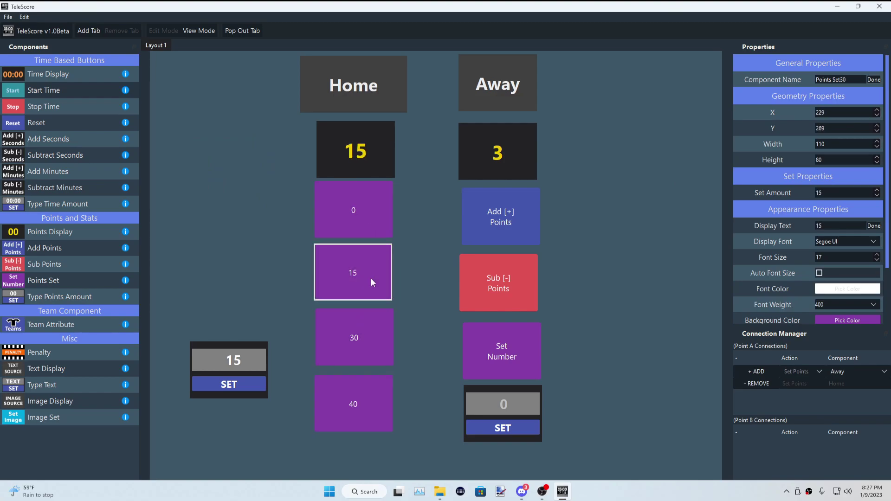
left_click(371, 339)
left_click(370, 397)
- Run through the Home presets once more, from 0 up to 40
left_click(360, 325)
left_click(361, 274)
left_click(362, 228)
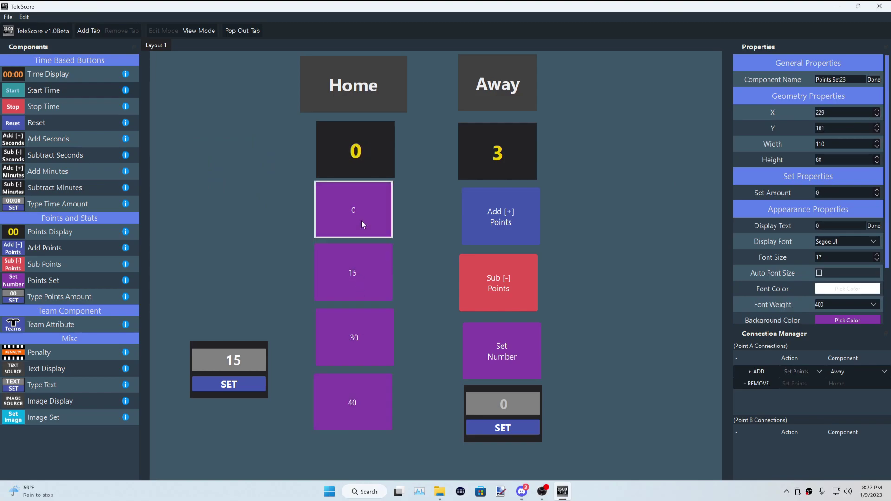
left_click(346, 276)
left_click(355, 339)
left_click(353, 390)
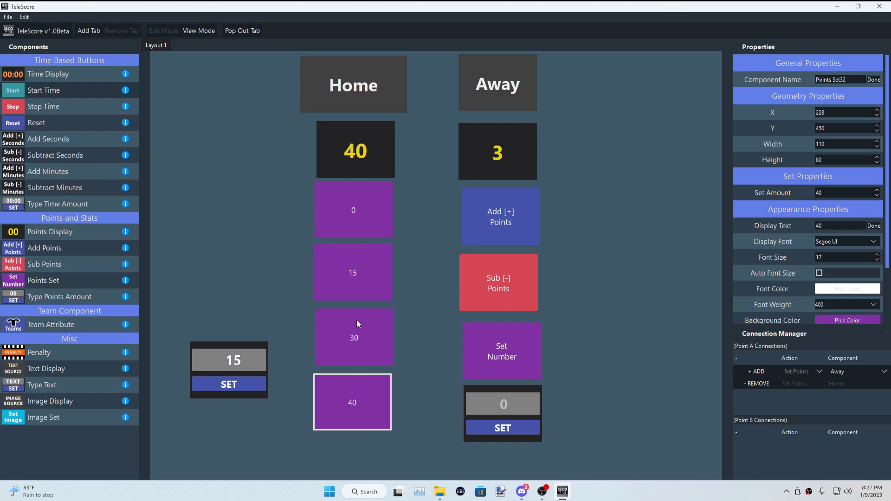
- Append ' - Score' to the top preset's label so it reads '0 - Score'
left_click(367, 230)
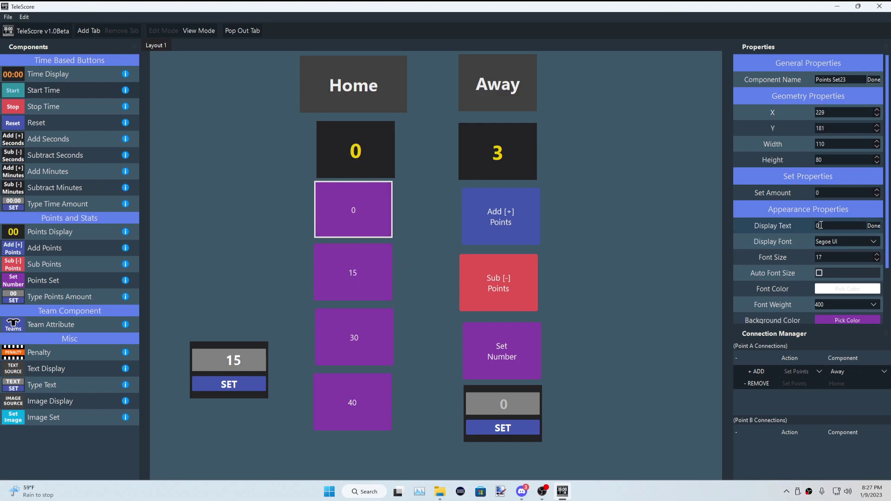
type("- Score")
key("Return")
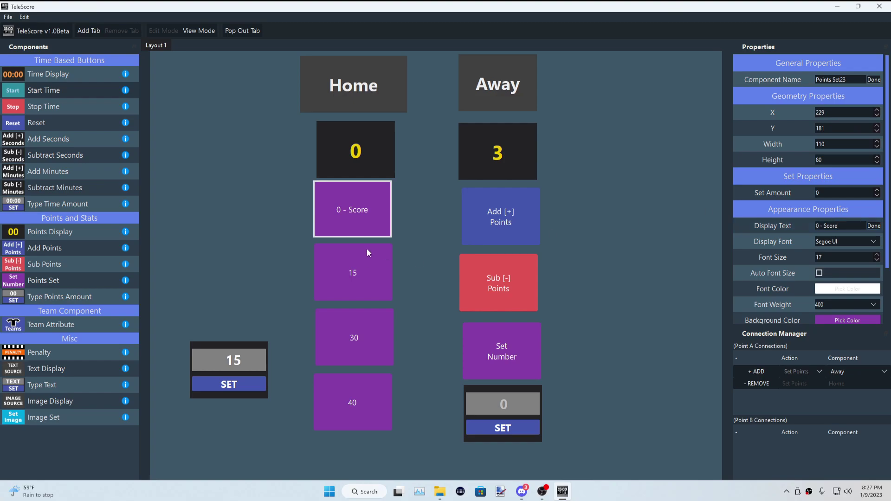
left_click(432, 230)
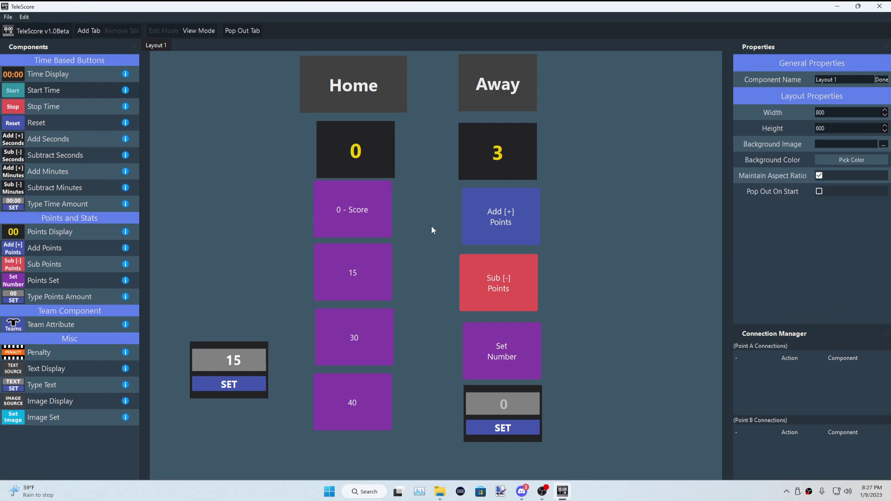
- Place a new points display to the right of the Away score
left_click(375, 213)
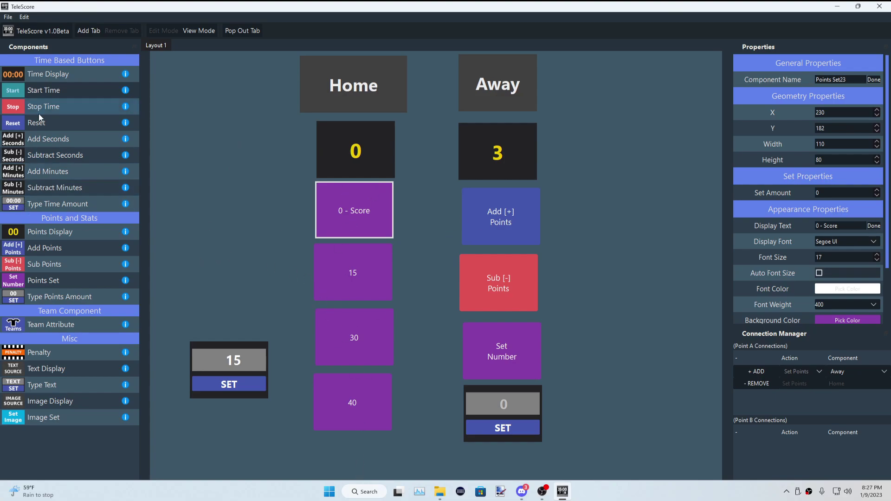
left_click_drag(37, 234, 618, 143)
left_click(610, 206)
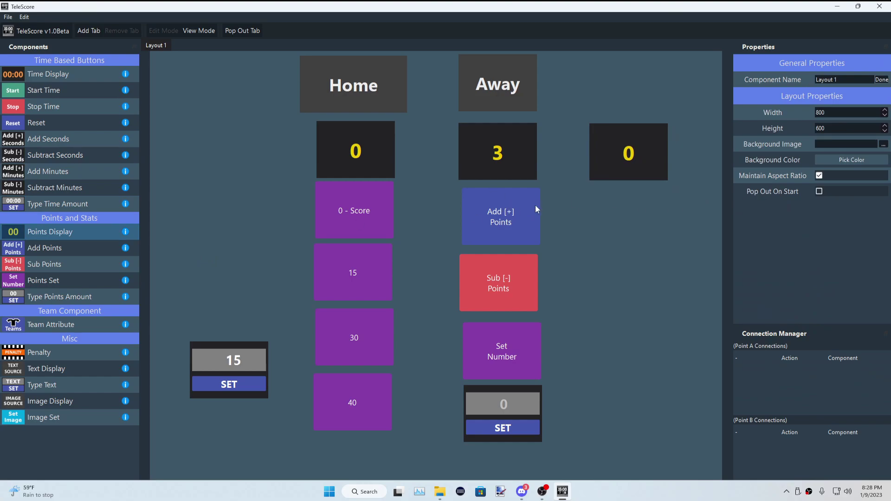
left_click(629, 153)
- Rename the new points display to 'Shots on Goal'
left_click(859, 79)
key("BackSpace")
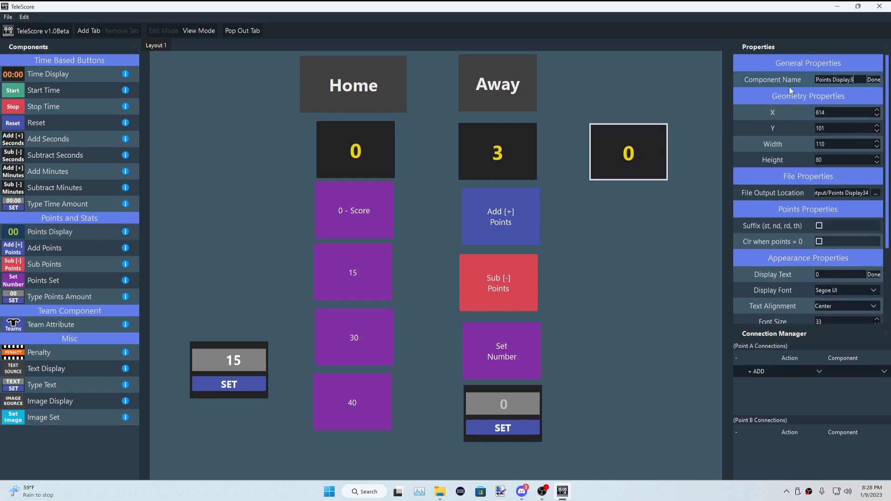
key("BackSpace")
key("BackSpace")
key("BackSpace")
key("BackSpace")
key("BackSpace")
key("BackSpace")
key("BackSpace")
key("BackSpace")
key("BackSpace")
key("BackSpace")
key("BackSpace")
key("BackSpace")
key("BackSpace")
key("BackSpace")
key("BackSpace")
type("Shots on Goal")
key("Return")
left_click(544, 223)
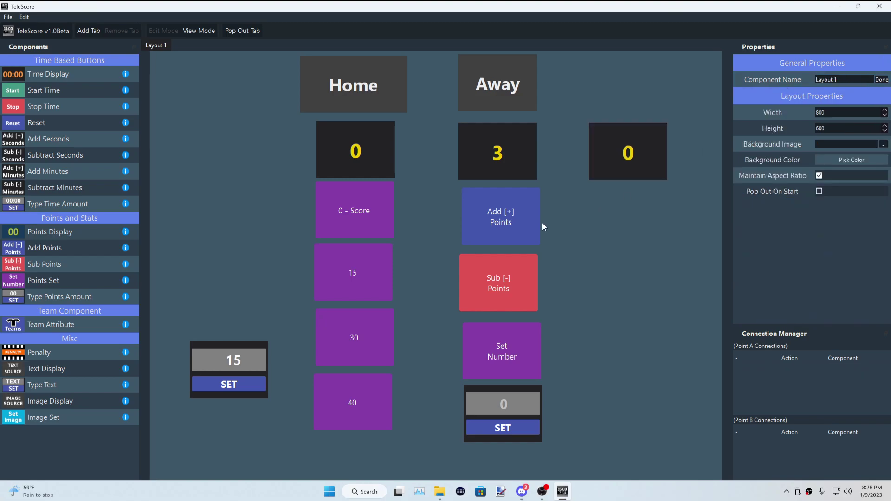
- Test Away's add-points button and nudge the Away display up, bringing Away to 11
left_click(516, 227)
left_click(516, 227)
left_click(506, 149)
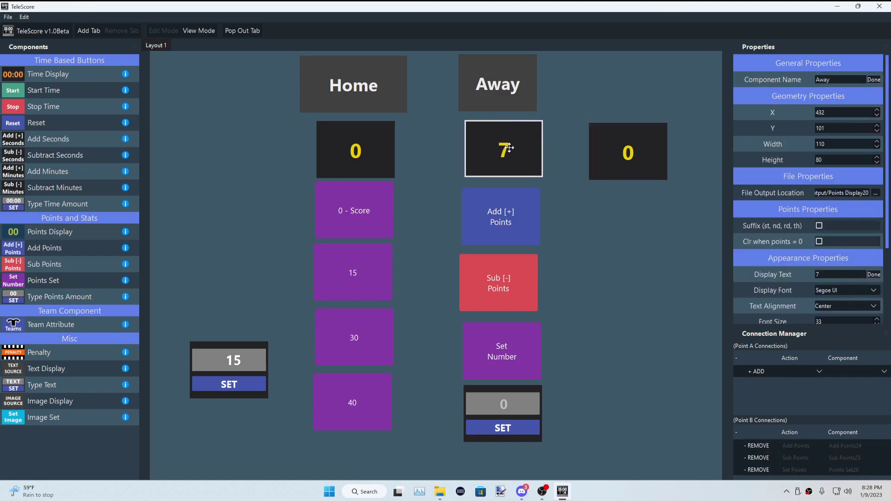
left_click_drag(509, 148, 506, 147)
left_click(495, 206)
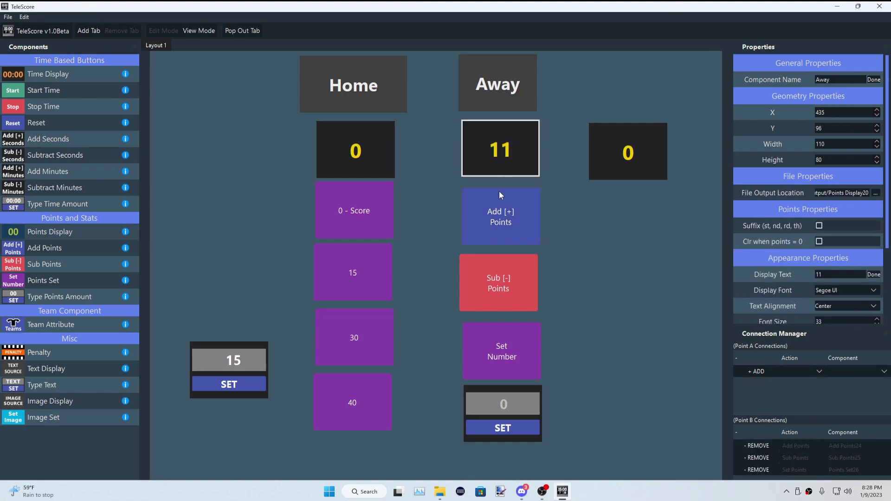
- Link the Away add-points button to Shots on Goal and check both displays rise
left_click(502, 216)
left_click(501, 217)
left_click(502, 217)
left_click(501, 218)
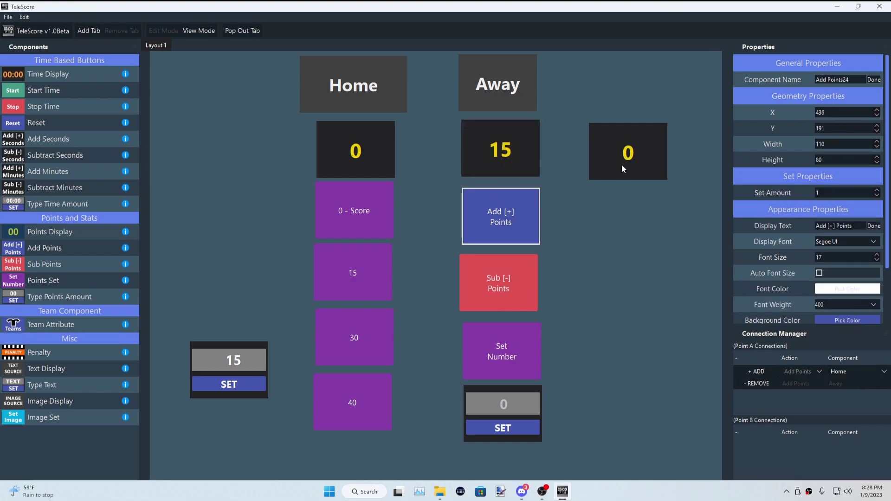
left_click(835, 372)
left_click(838, 393)
left_click(777, 374)
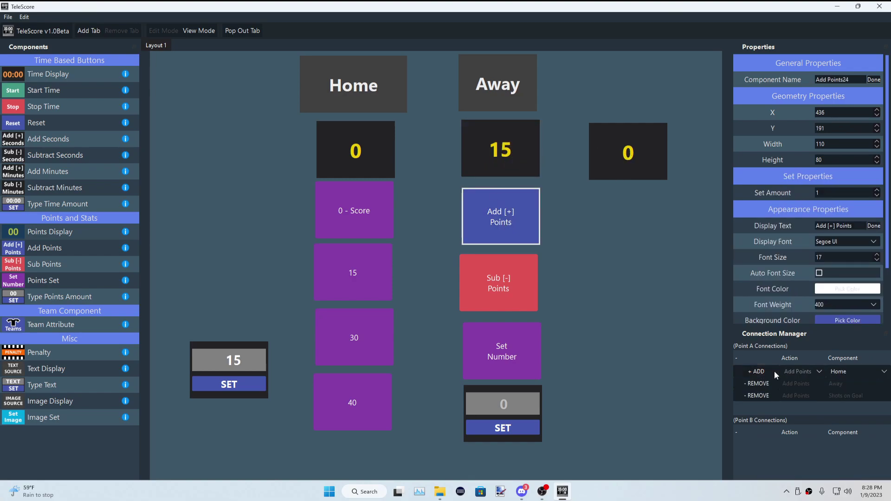
double_click(510, 214)
double_click(509, 213)
triple_click(510, 214)
double_click(510, 214)
- Link the Away subtract-points button to Shots on Goal and check both displays drop
left_click(535, 267)
left_click(849, 371)
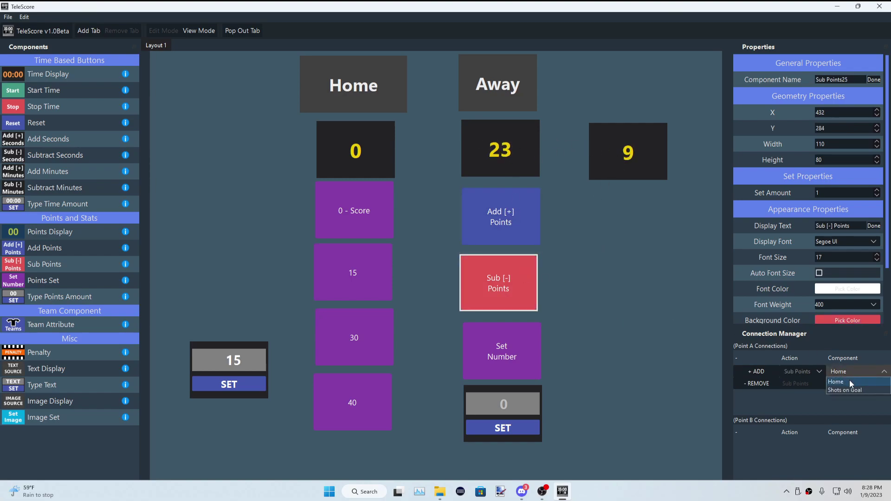
left_click(845, 391)
left_click(757, 371)
double_click(484, 277)
double_click(484, 278)
double_click(484, 277)
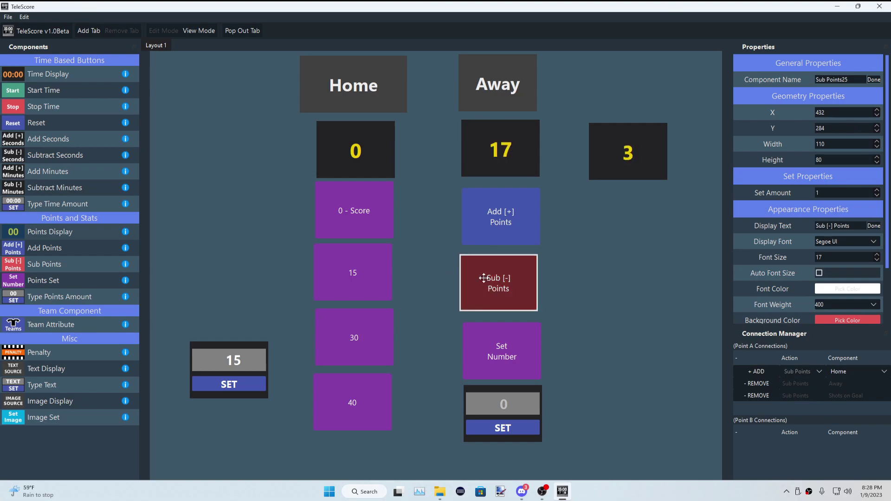
- Test Away's add, subtract and set-number buttons, leaving Shots on Goal at 6 and Away at 1
triple_click(509, 218)
double_click(509, 218)
double_click(511, 283)
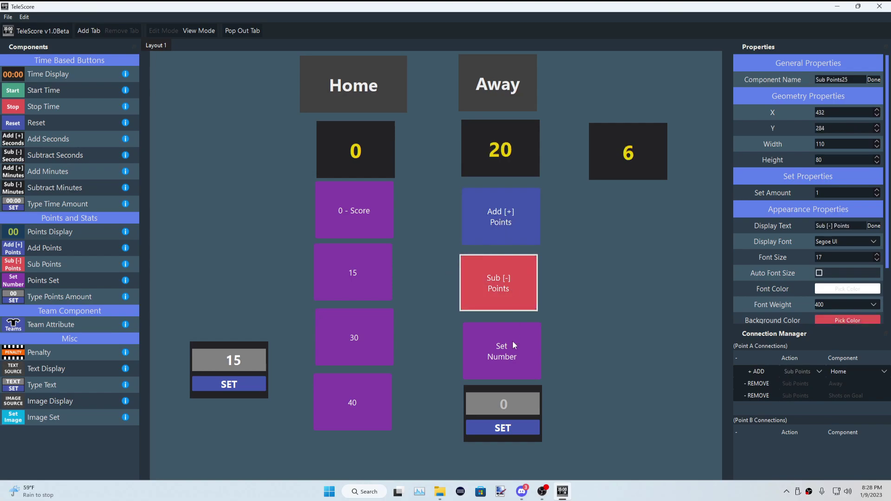
left_click(515, 345)
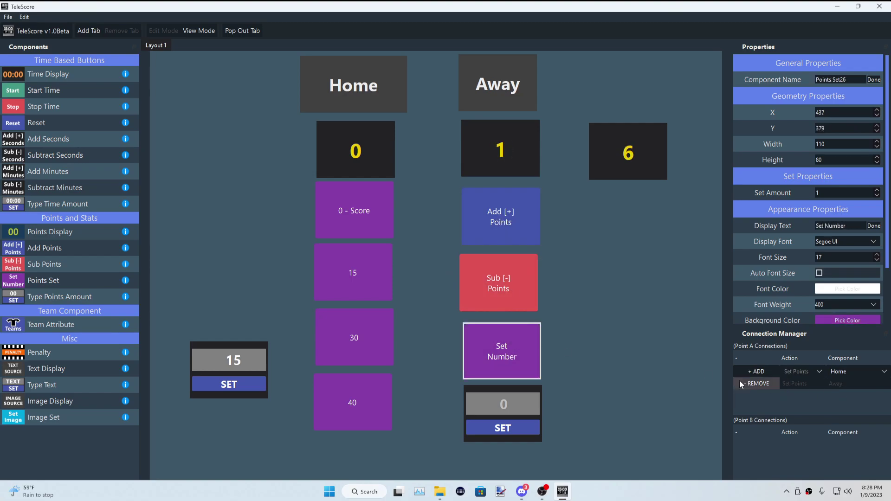
left_click(422, 220)
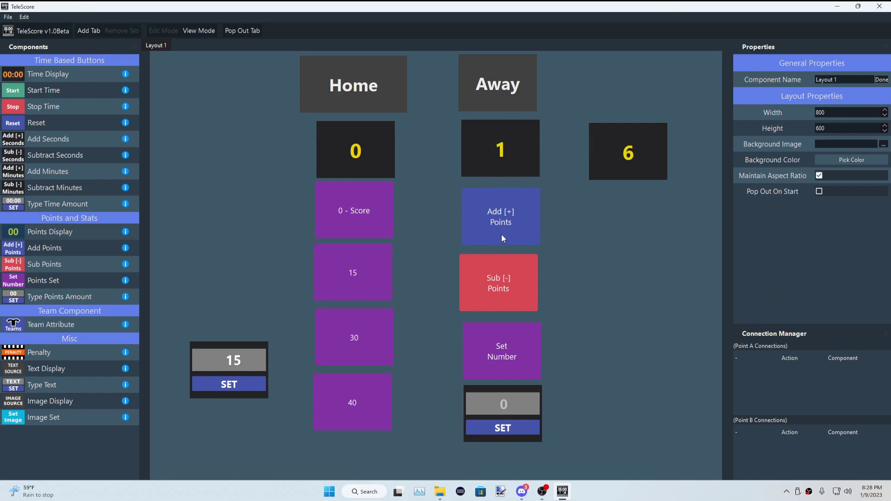
- Shift the Away buttons around and move the Shots on Goal display up and left
left_click_drag(503, 284, 624, 287)
left_click_drag(496, 218, 533, 213)
left_click_drag(623, 264, 505, 255)
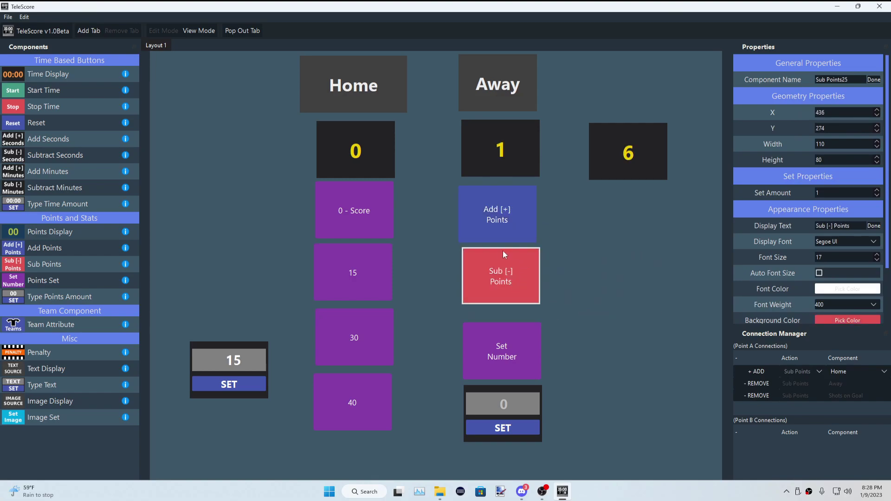
left_click(487, 153)
left_click(609, 146)
left_click(496, 163)
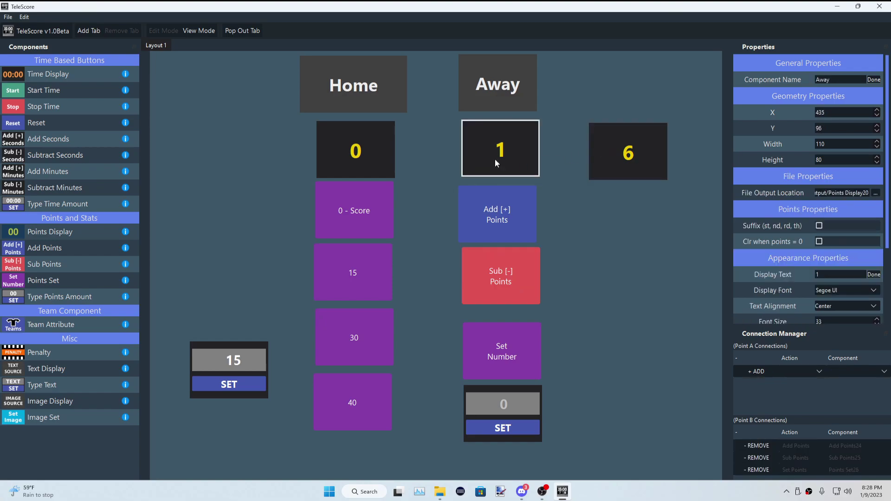
left_click_drag(624, 155, 619, 145)
- Settle the Away add and subtract buttons back beneath the Away score
left_click(521, 224)
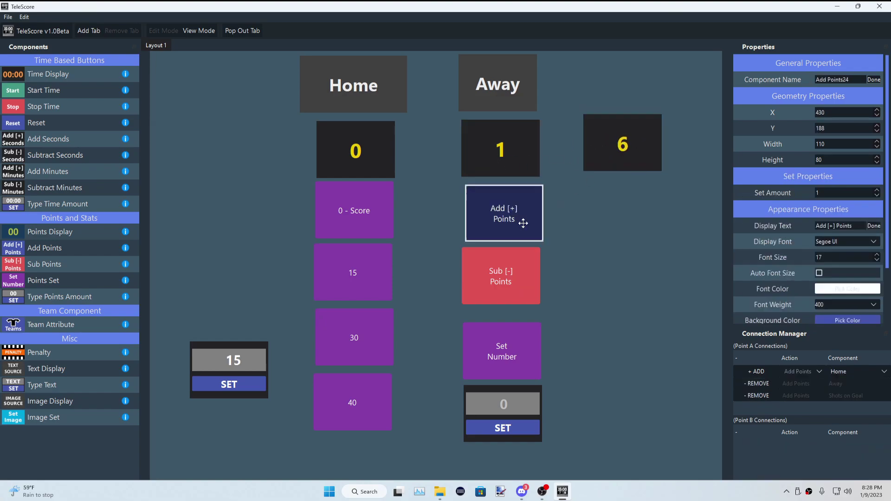
left_click_drag(521, 225, 653, 224)
left_click_drag(508, 279, 634, 284)
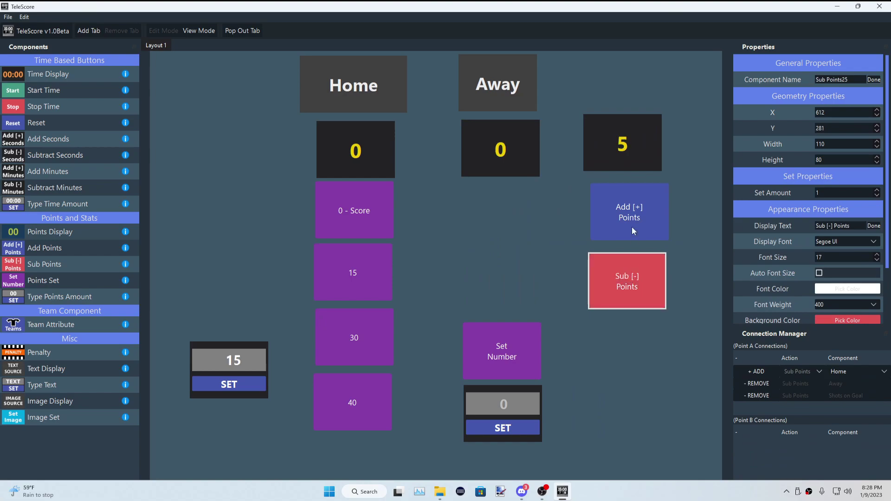
left_click_drag(634, 228, 504, 233)
left_click_drag(635, 286, 507, 283)
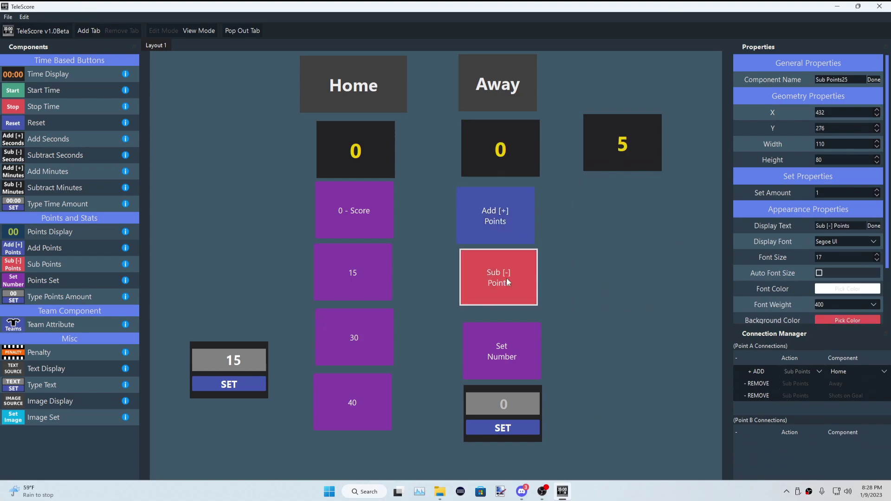
- Test Away's add button, bringing Away to 2 and Shots on Goal to 7
left_click(509, 232)
left_click(553, 236)
left_click(502, 228)
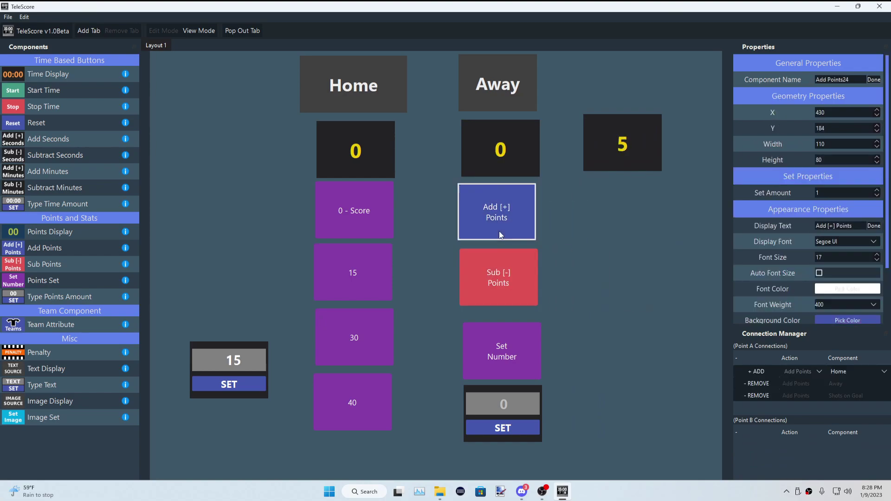
left_click(500, 234)
- Test the Away add and subtract buttons on Away and Shots on Goal
left_click(500, 234)
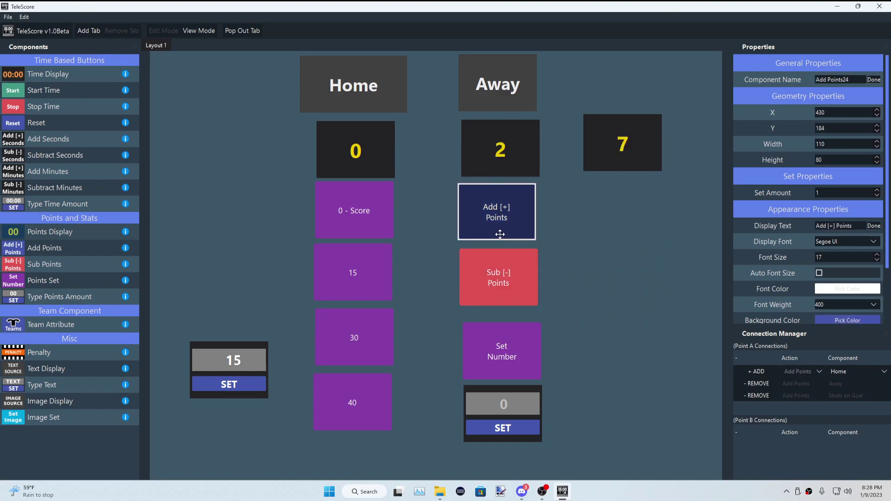
left_click(500, 234)
left_click(500, 234)
left_click(500, 234)
left_click(503, 278)
left_click(503, 278)
left_click(503, 278)
left_click(503, 278)
left_click(503, 278)
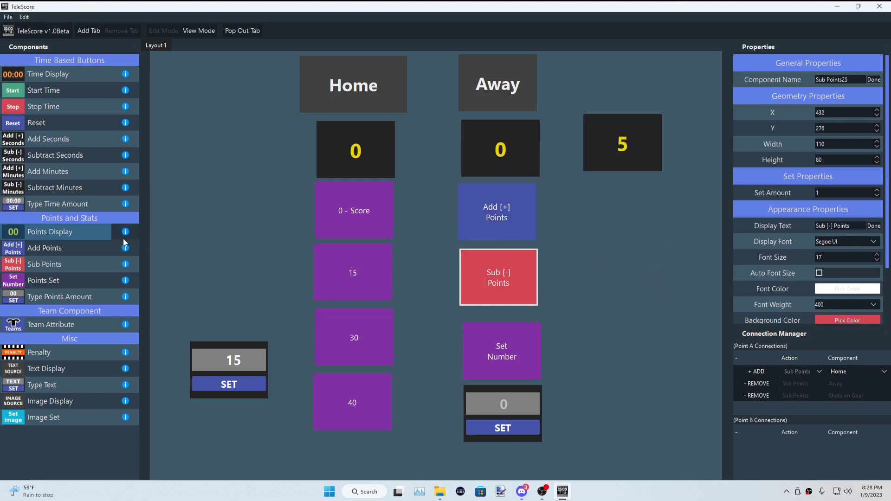
- Place new add and subtract point buttons beside Shots on Goal and link both to it
left_click_drag(75, 248, 618, 197)
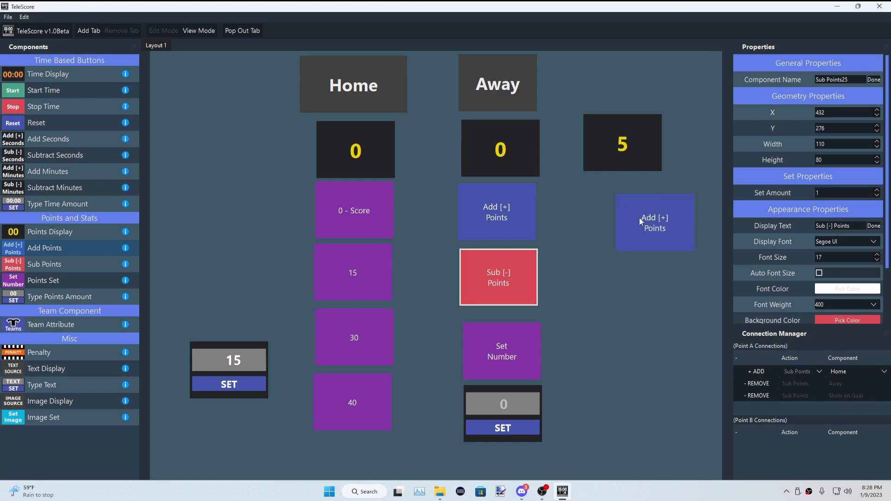
left_click_drag(74, 264, 640, 263)
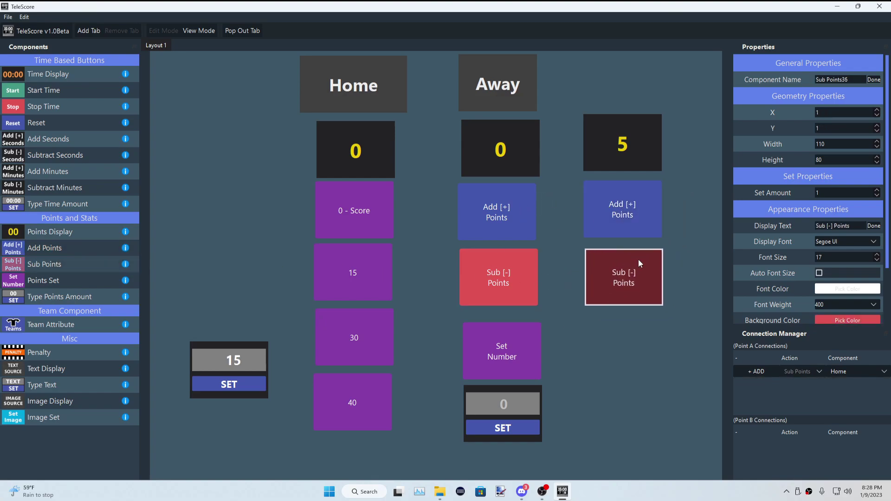
left_click(635, 204)
left_click(846, 371)
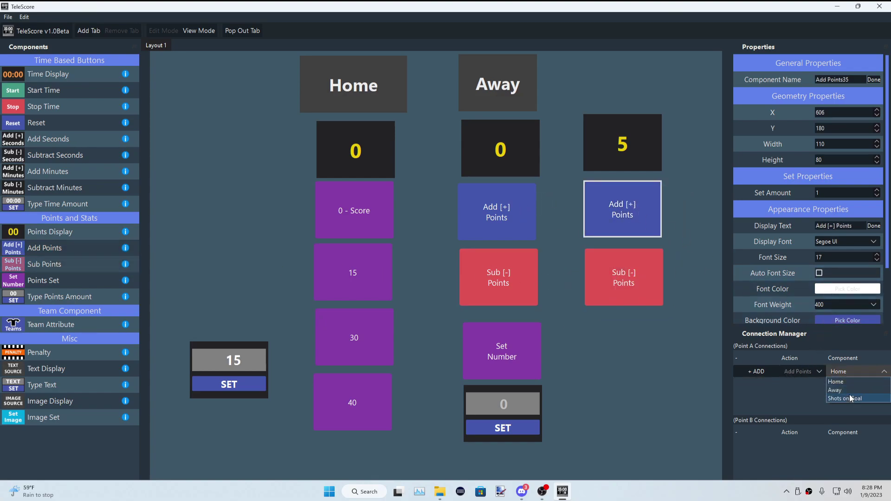
left_click(850, 398)
left_click(764, 375)
left_click(640, 298)
left_click(845, 371)
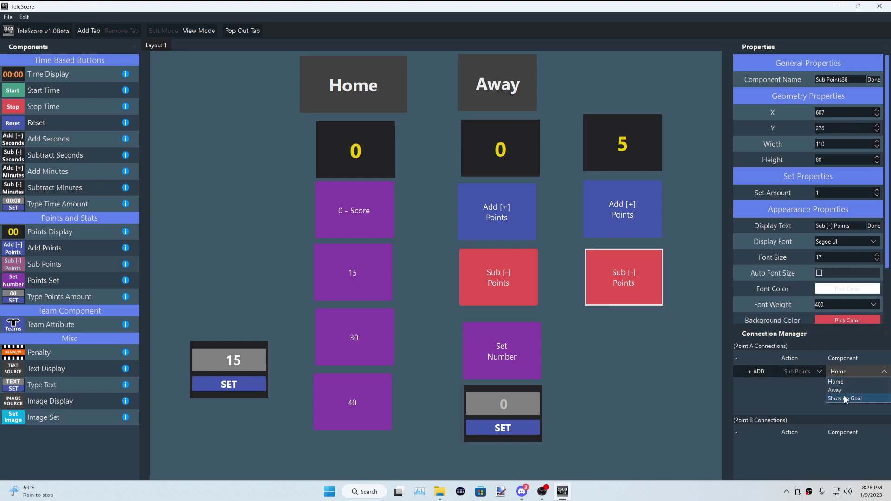
left_click(846, 398)
left_click(757, 371)
- Add several shots to Shots on Goal with its new add button
left_click(617, 219)
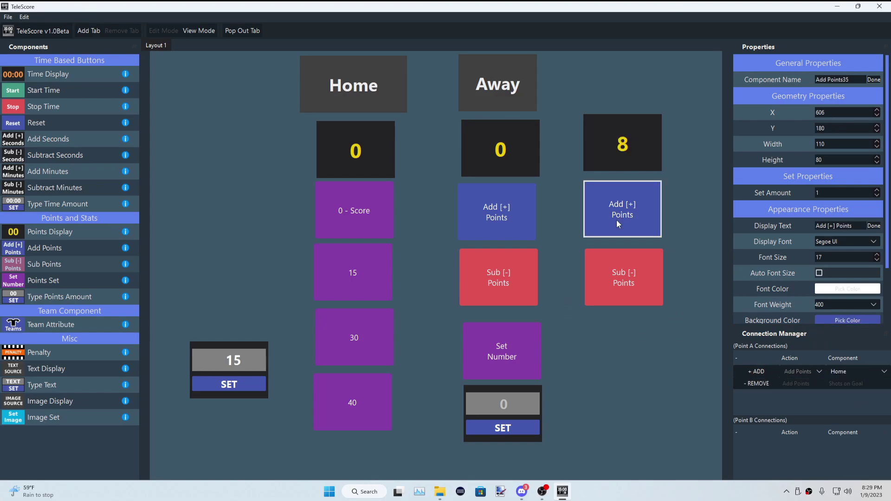
left_click(617, 219)
left_click(617, 219)
left_click(619, 218)
left_click(620, 218)
left_click(622, 218)
left_click(622, 217)
left_click(623, 217)
left_click(623, 216)
- Subtract shots with the new subtract button until Shots on Goal reads 10
left_click(628, 210)
left_click(623, 272)
left_click(626, 273)
left_click(629, 274)
left_click(630, 275)
left_click(631, 275)
left_click(632, 274)
left_click(634, 276)
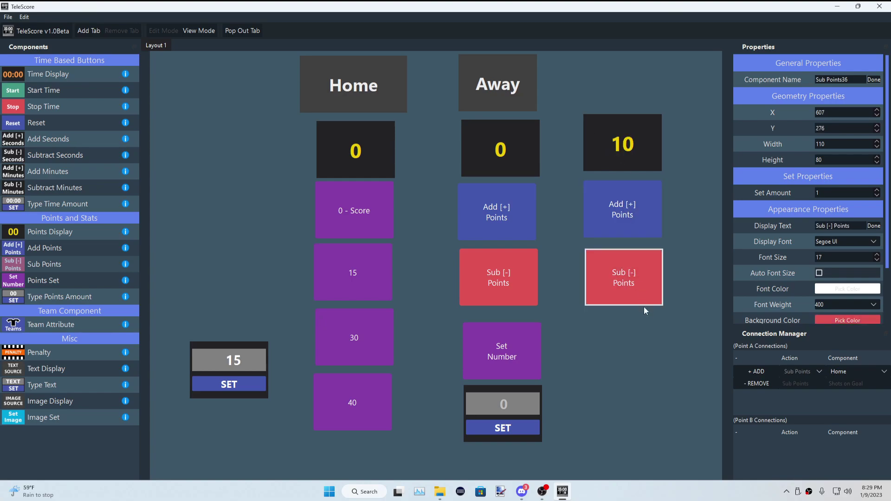
- Add and take off single points on Away and the Shots on Goal display
left_click(645, 310)
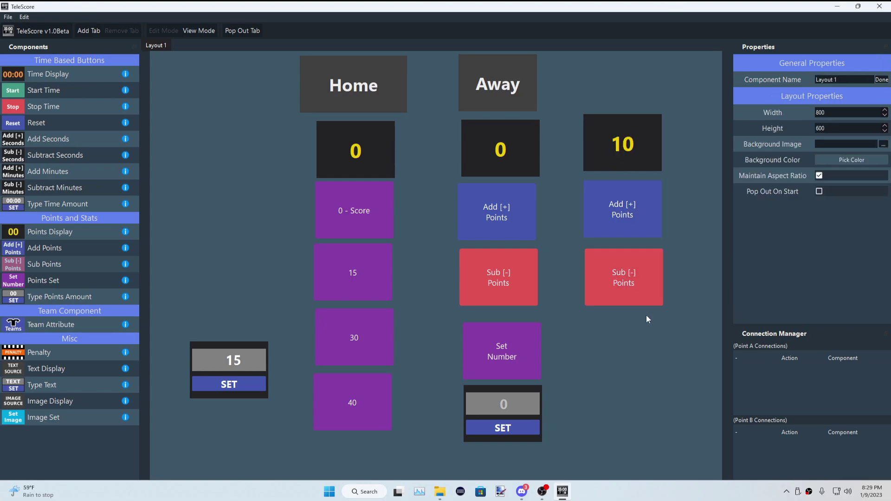
left_click(483, 215)
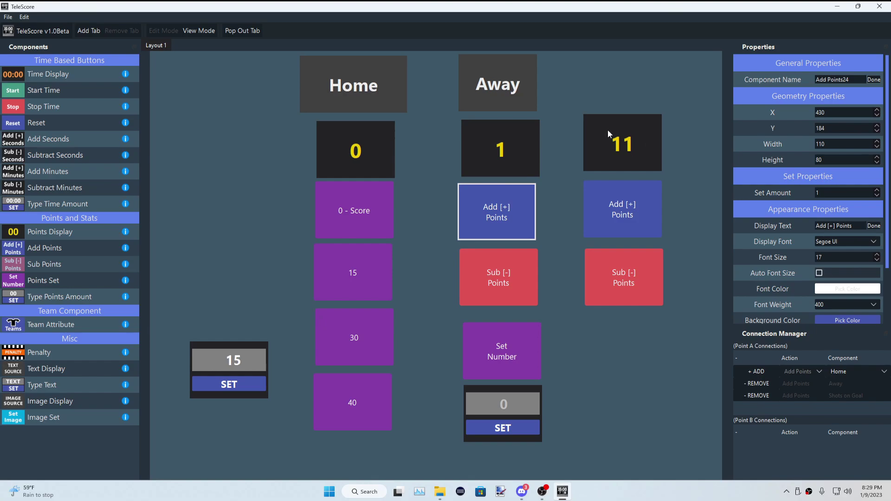
left_click(501, 288)
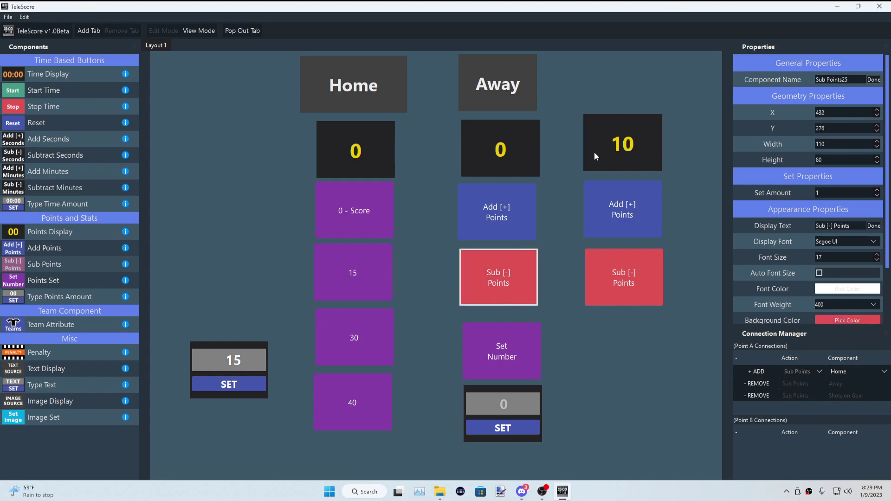
left_click(633, 218)
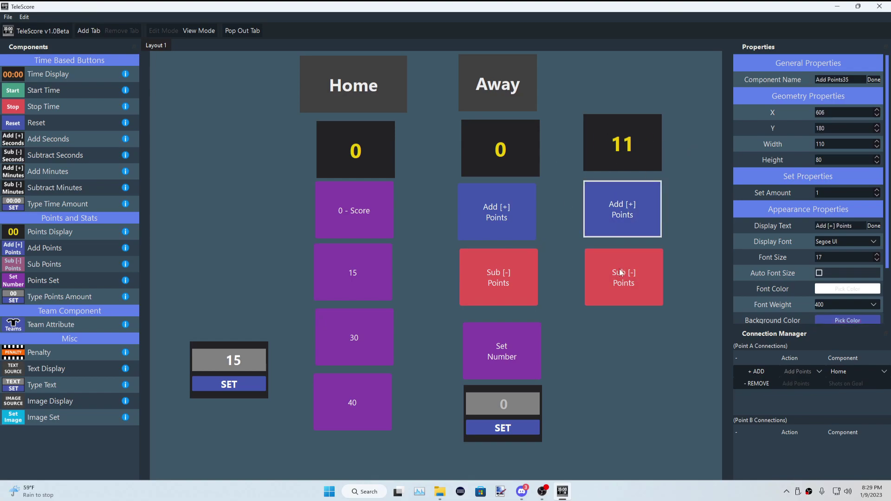
left_click(623, 205)
double_click(622, 278)
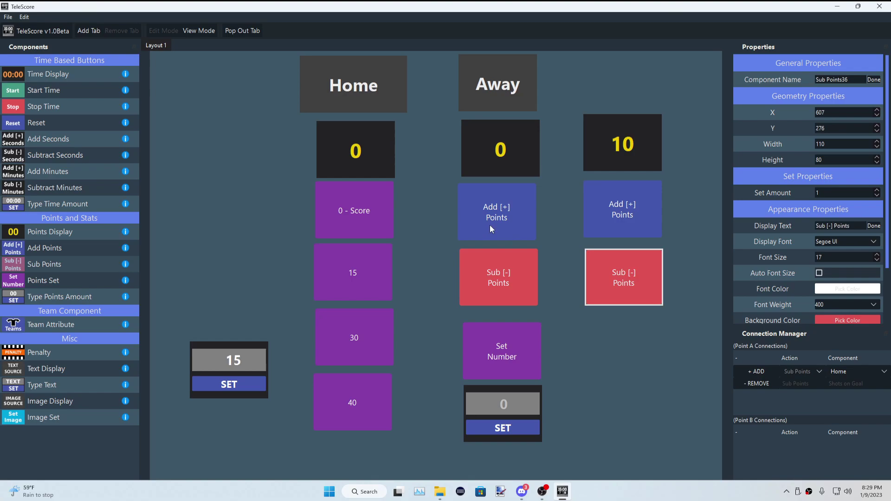
- Raise Away by several points and lower the Shots on Goal display back to 10
double_click(489, 225)
double_click(491, 225)
left_click(504, 226)
left_click(637, 283)
double_click(636, 283)
left_click(637, 283)
left_click(637, 284)
- Nudge the Home points display slightly up and left
left_click(240, 141)
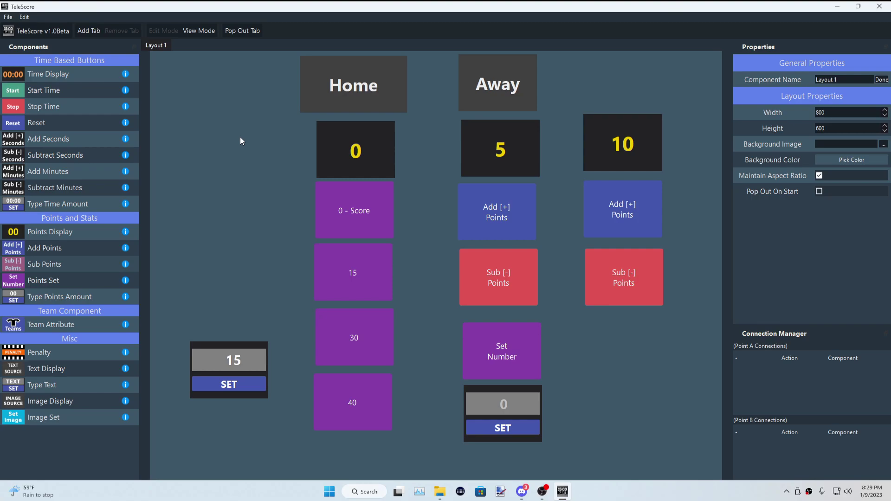
left_click_drag(363, 136, 361, 134)
left_click(408, 151)
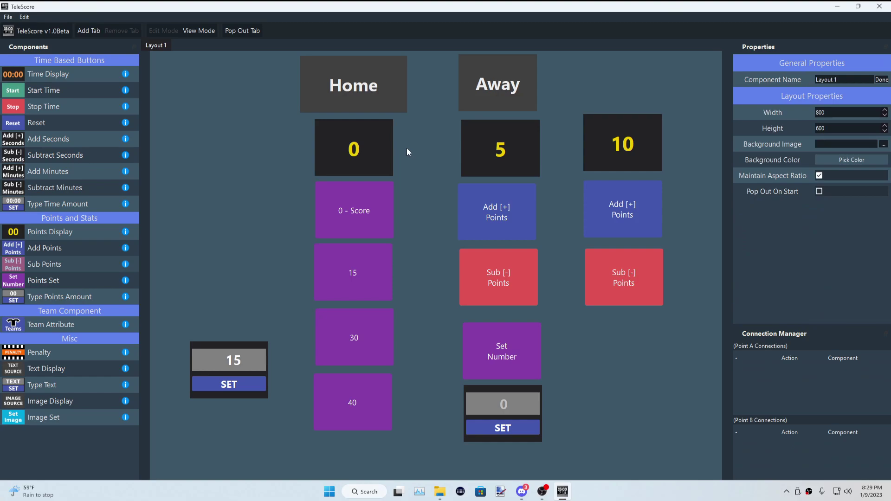
- Raise Away to 11 and Shots on Goal to 30, then open the File menu
left_click(500, 191)
left_click(500, 191)
left_click(500, 191)
left_click(500, 190)
left_click(500, 191)
left_click(500, 191)
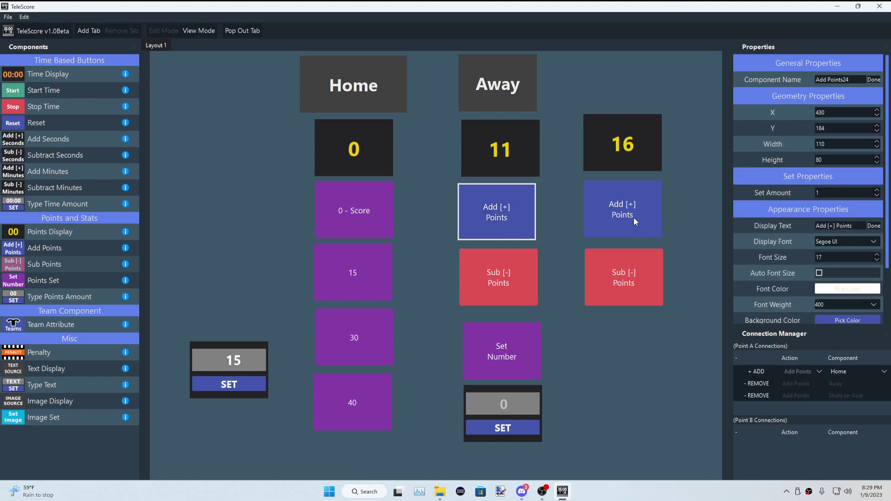
double_click(634, 219)
double_click(634, 218)
double_click(635, 219)
double_click(634, 218)
double_click(634, 218)
double_click(634, 218)
left_click(634, 218)
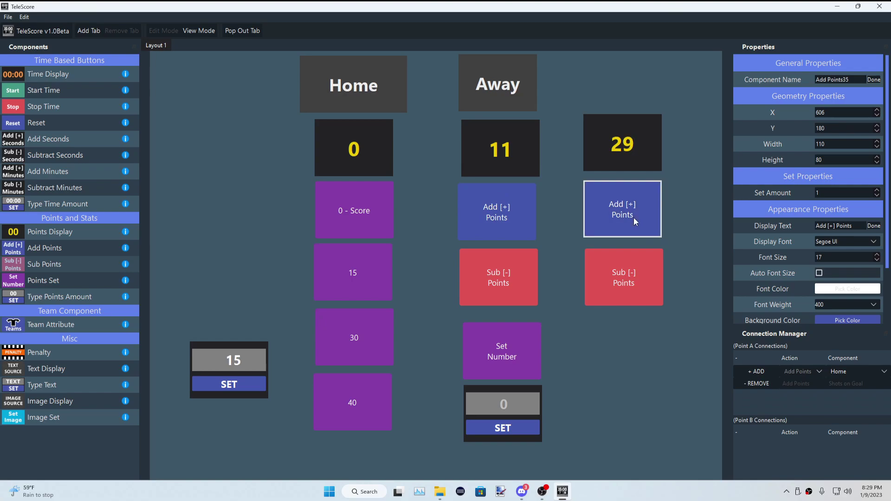
left_click(633, 218)
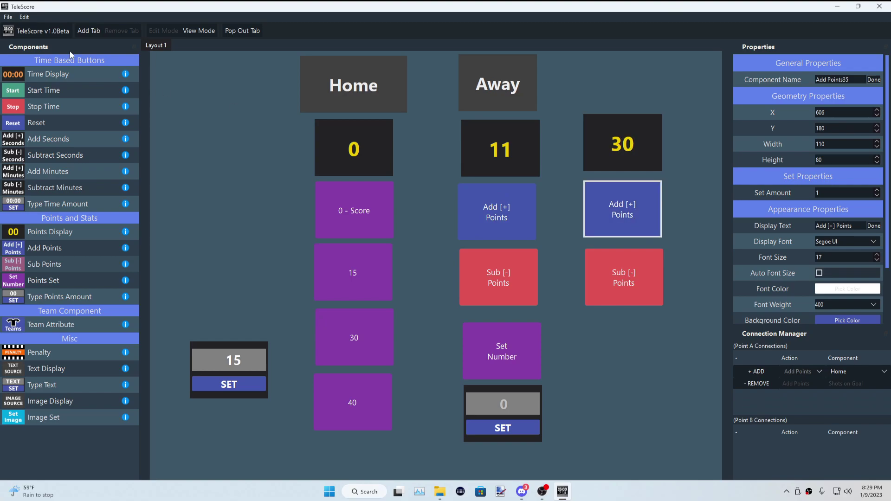
left_click(10, 18)
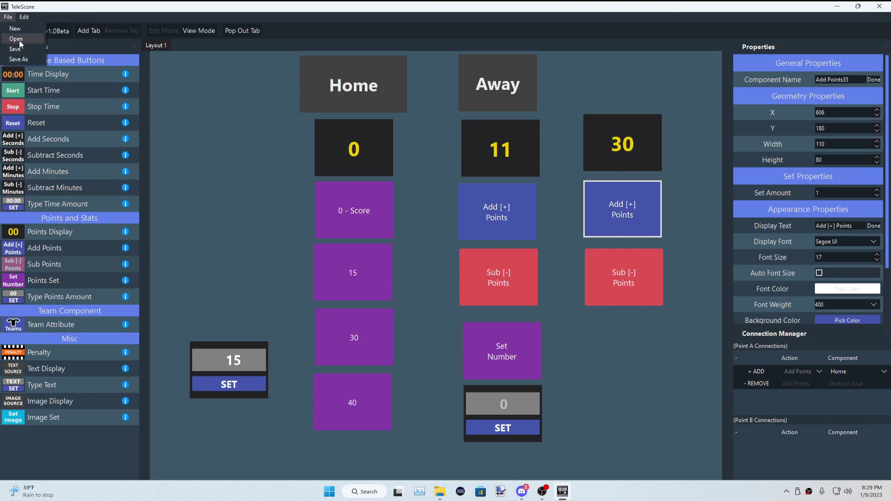
- Open the saved hockey scoreboard layout and switch to Editor Mode
left_click(19, 42)
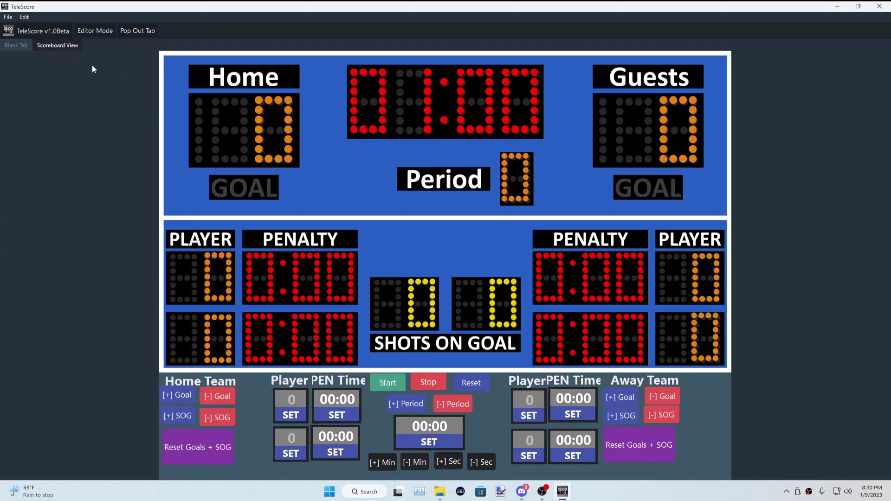
left_click(95, 31)
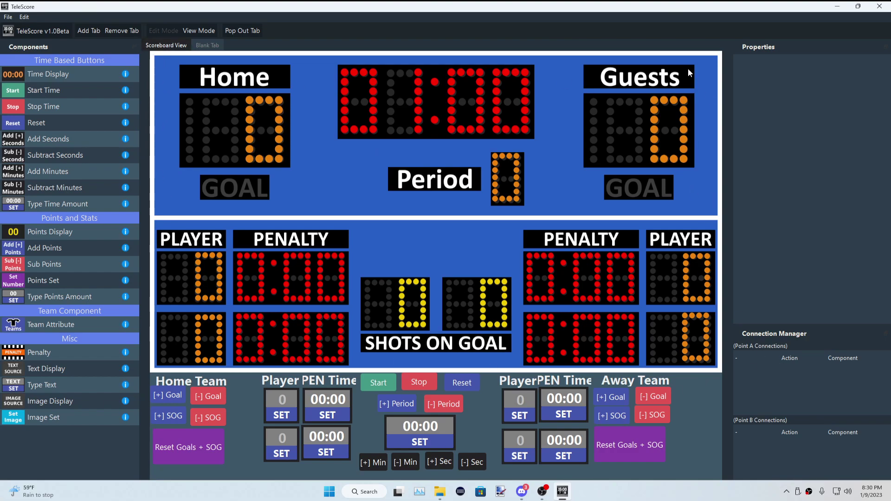
- Start and stop the game clock, then set a 0:30 home penalty and run it briefly
left_click(385, 385)
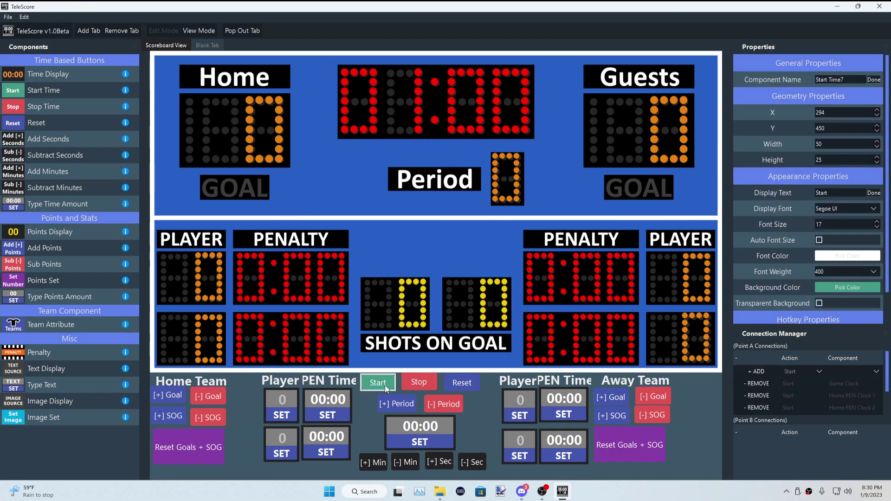
left_click(413, 385)
left_click(334, 402)
type("30")
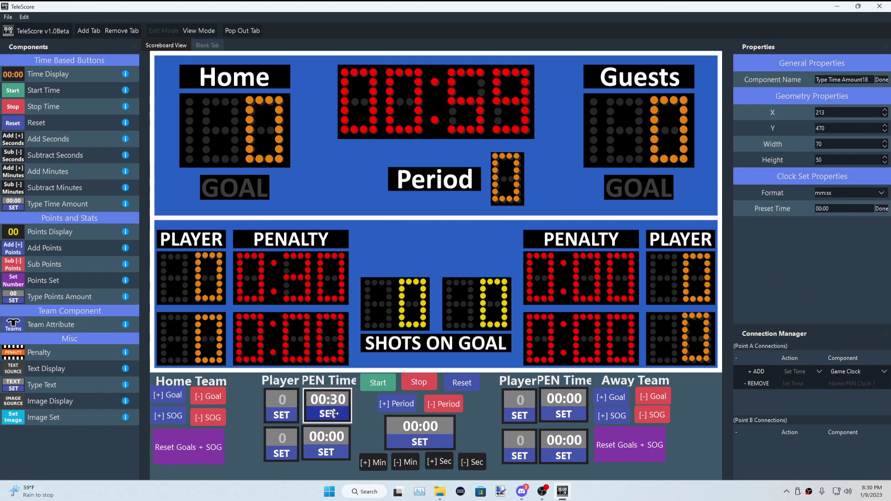
left_click(391, 389)
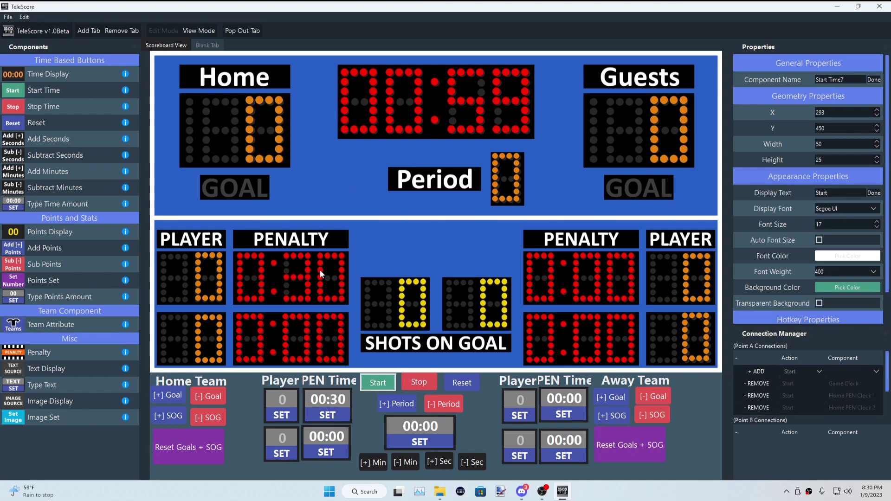
left_click(393, 388)
left_click(419, 382)
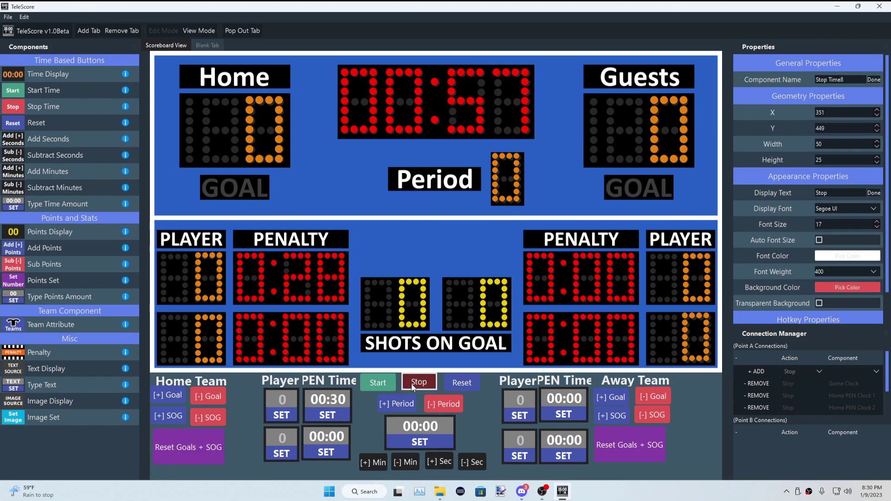
- Add two Home goals and four Home shots on goal, then lower both back to 0
left_click(172, 398)
left_click(172, 398)
left_click(169, 415)
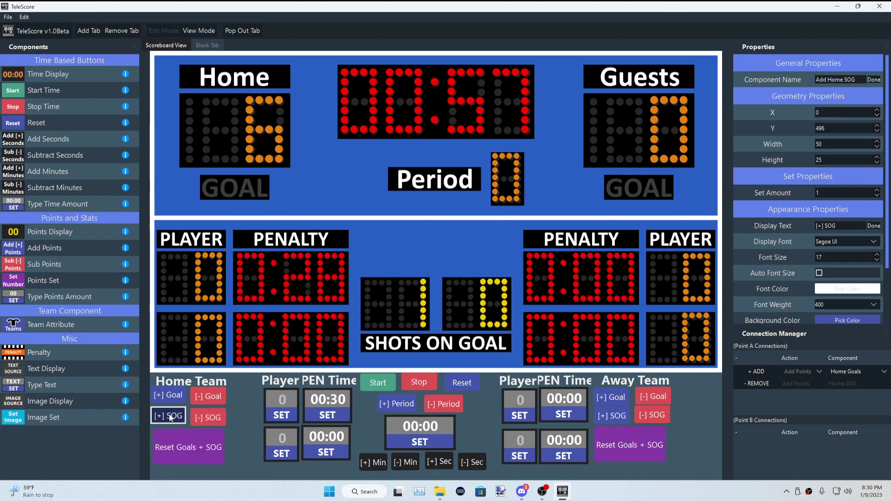
left_click(170, 416)
left_click(170, 415)
left_click(170, 416)
left_click(213, 397)
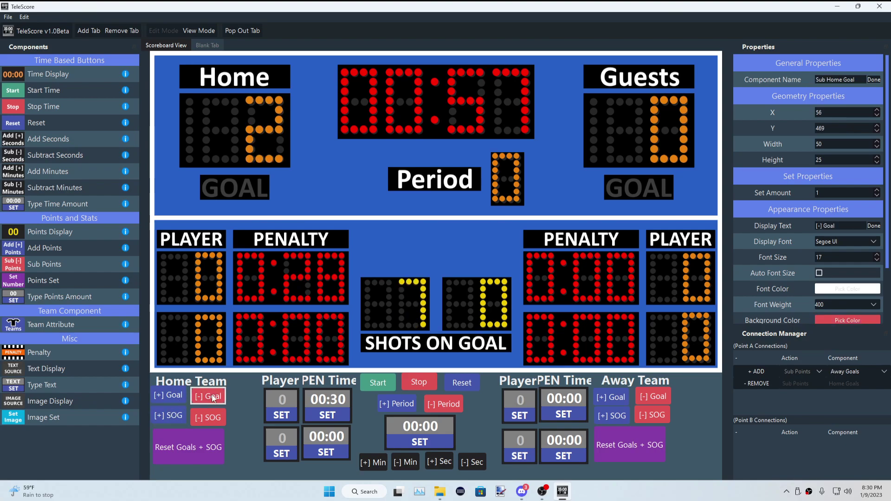
left_click(212, 397)
left_click(211, 415)
left_click(211, 415)
left_click(211, 415)
left_click(210, 416)
left_click(210, 416)
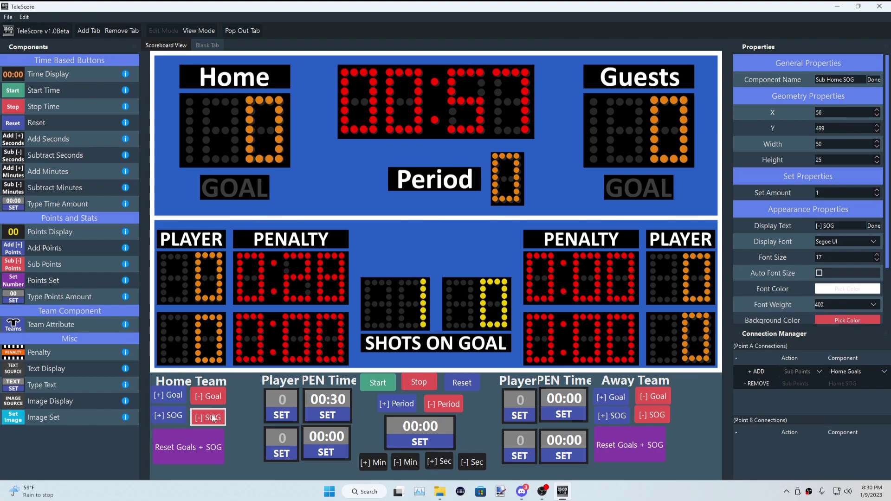
left_click(212, 417)
- Adjust the game clock to 02:10: add five seconds and a minute, then remove two seconds
left_click(440, 463)
left_click(439, 463)
left_click(439, 463)
left_click(439, 462)
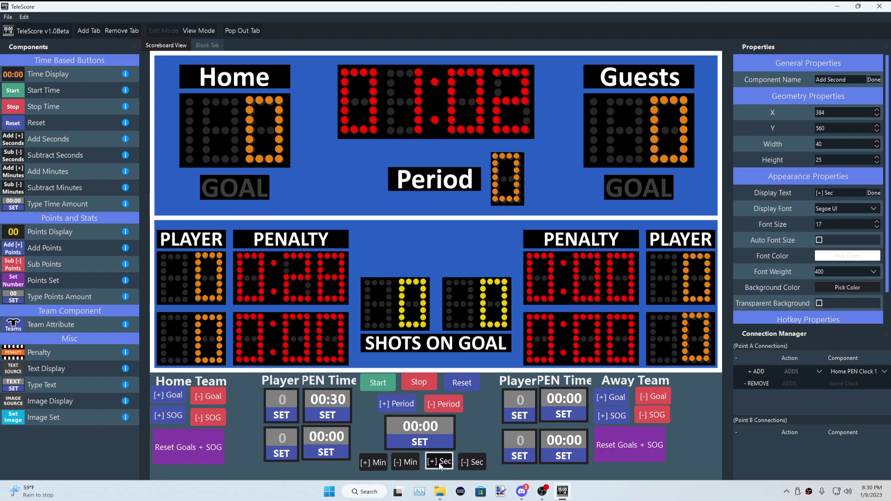
left_click(439, 462)
left_click(439, 463)
left_click(439, 462)
left_click(440, 462)
left_click(439, 462)
left_click(439, 463)
left_click(380, 462)
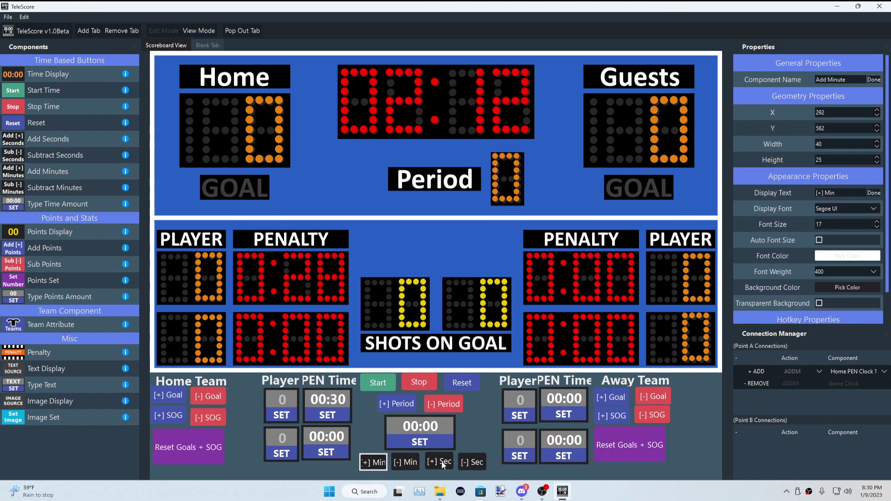
left_click(474, 463)
left_click(474, 463)
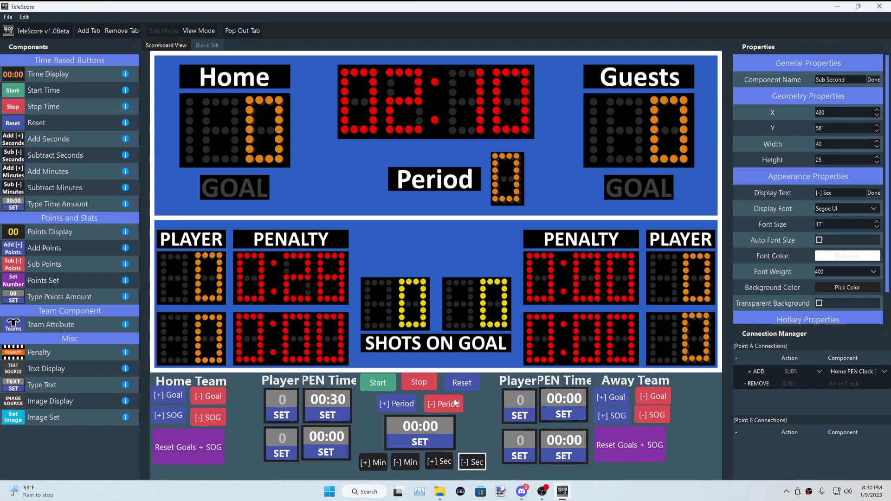
- Raise the Away shots on goal several times, then zero them with Reset Goals + SOG
double_click(617, 416)
double_click(617, 416)
double_click(617, 416)
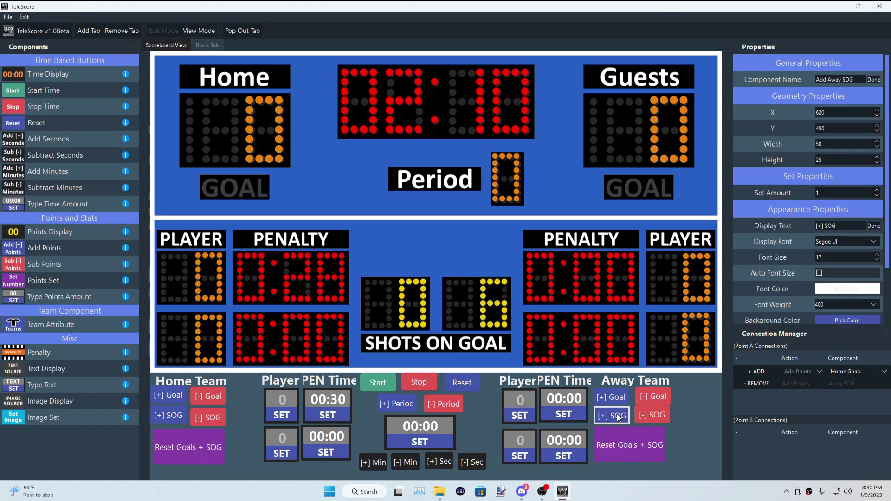
double_click(617, 416)
left_click(617, 416)
double_click(617, 416)
double_click(617, 417)
double_click(616, 417)
left_click(615, 417)
left_click(627, 450)
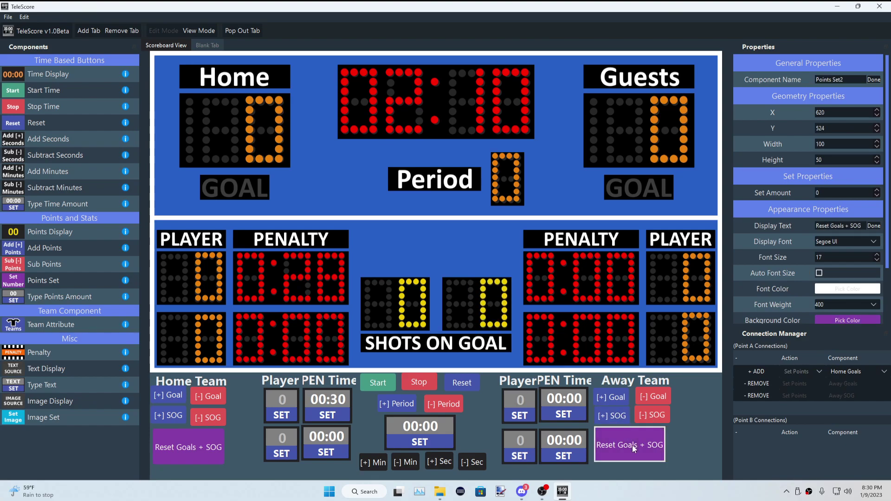
- Add Guests goals and Away shots on goal, then reset them to 0 and clear the selection
double_click(620, 396)
double_click(621, 396)
double_click(620, 396)
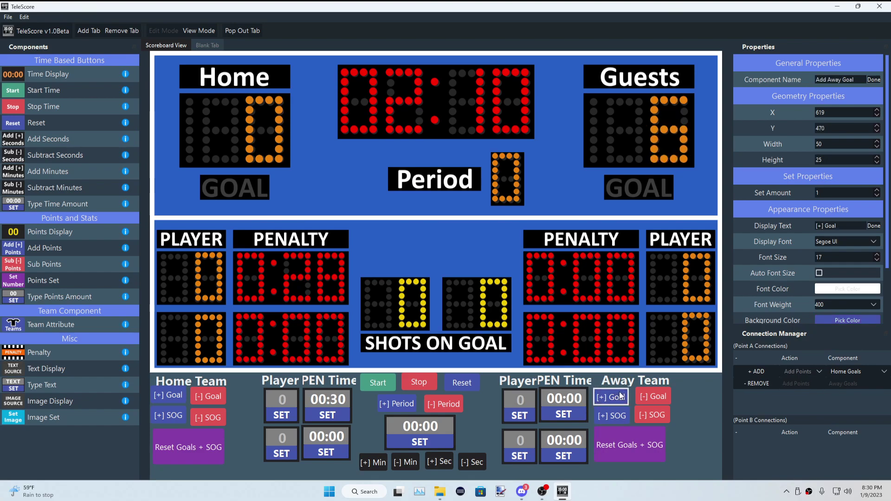
double_click(616, 417)
double_click(616, 417)
double_click(616, 417)
double_click(616, 417)
double_click(616, 417)
double_click(616, 417)
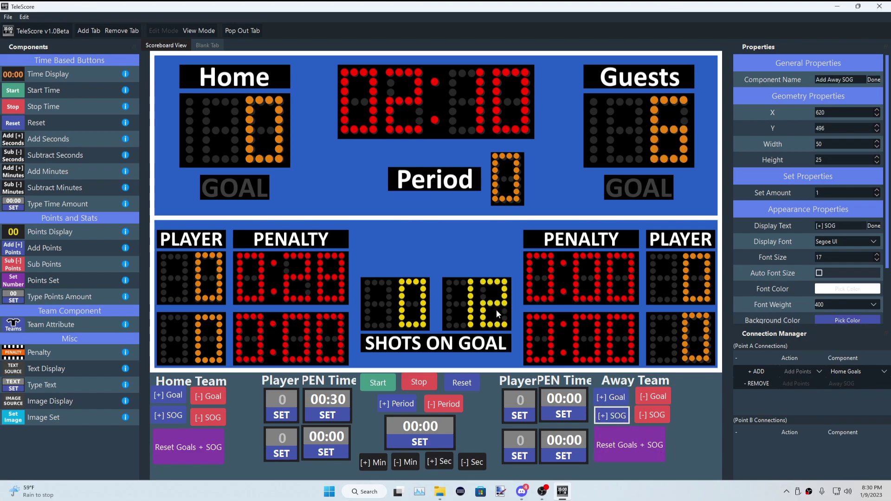
left_click(639, 447)
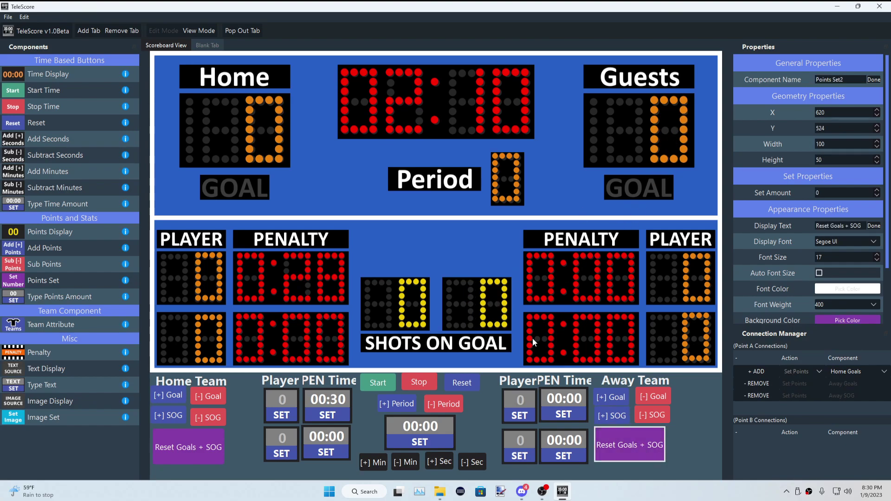
left_click(696, 429)
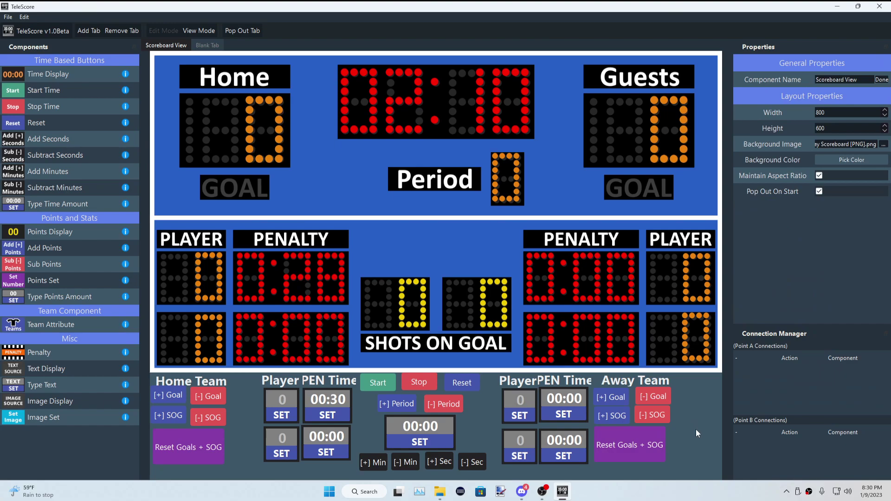